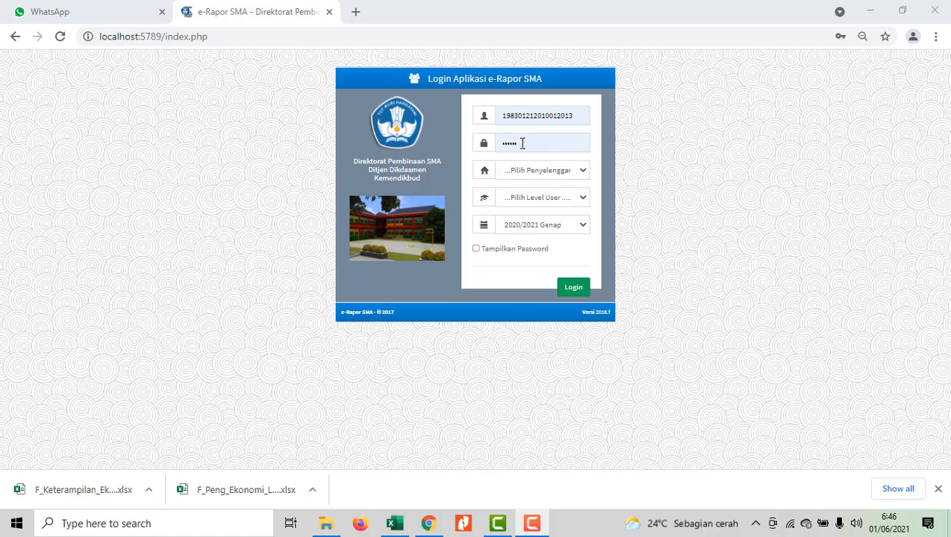
Log in with the prefilled credentials, choosing Sistem Paket as the organisation system and Guru as the user level.
{"action": "left_click", "coordinate": [556, 178]}
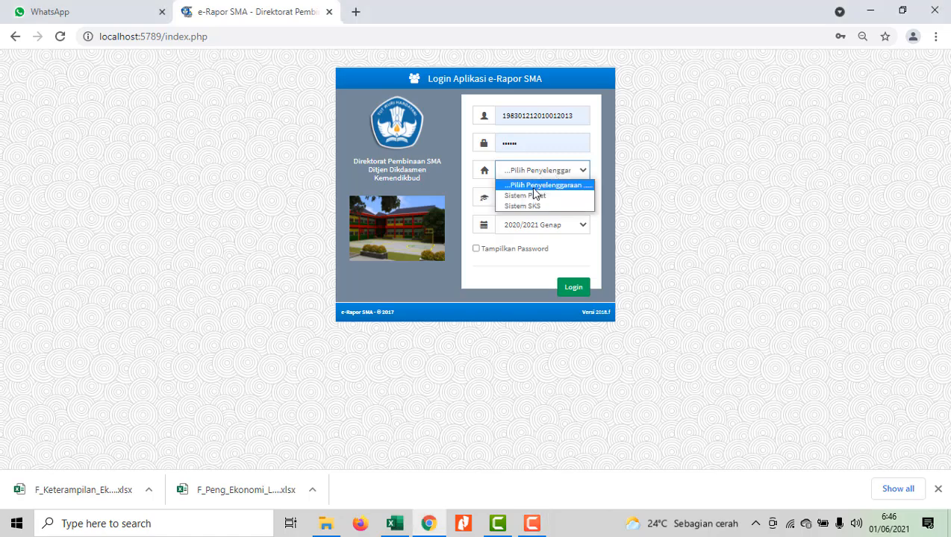
{"action": "left_click", "coordinate": [528, 196]}
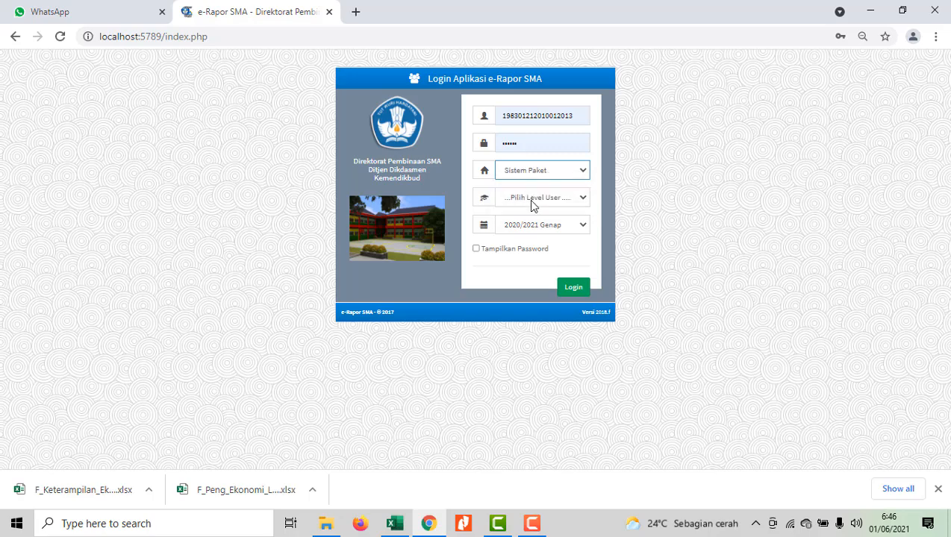
{"action": "left_click", "coordinate": [531, 198]}
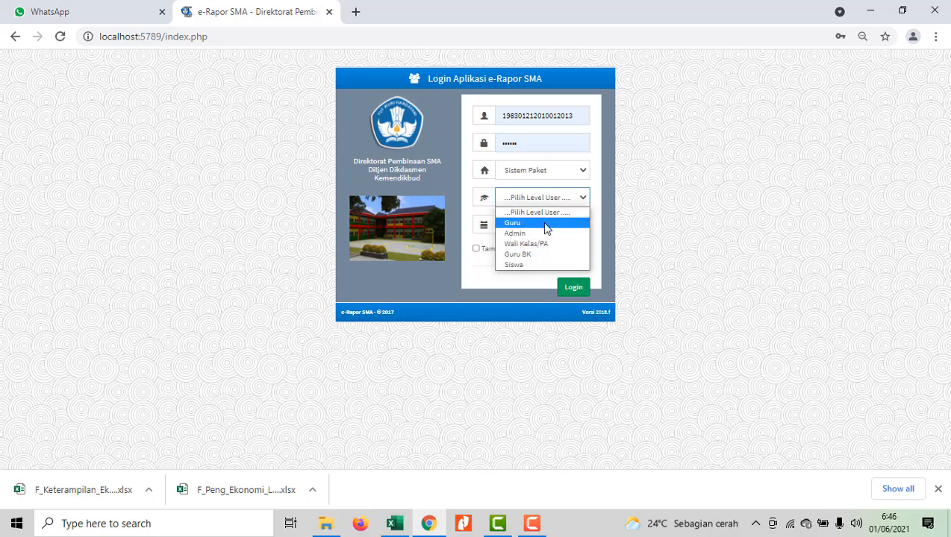
{"action": "left_click", "coordinate": [544, 223]}
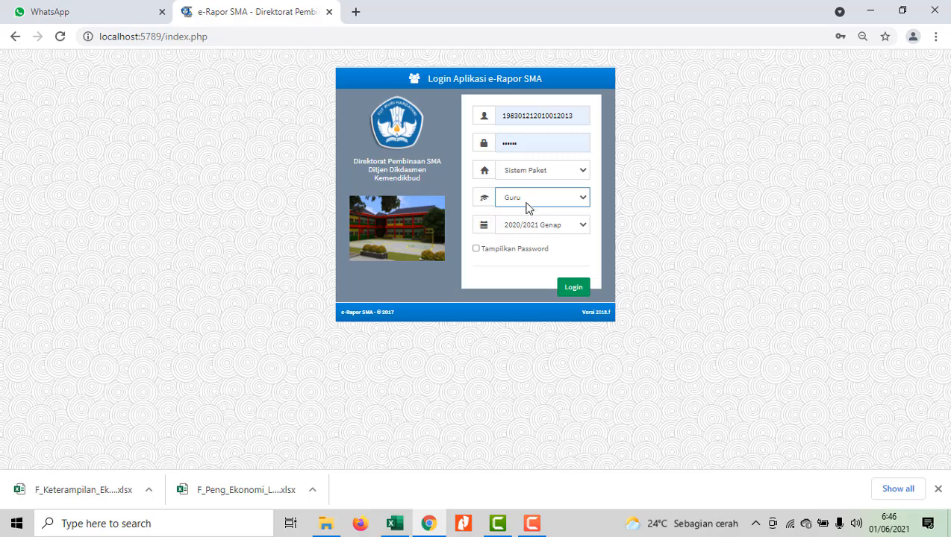
{"action": "left_click", "coordinate": [573, 291]}
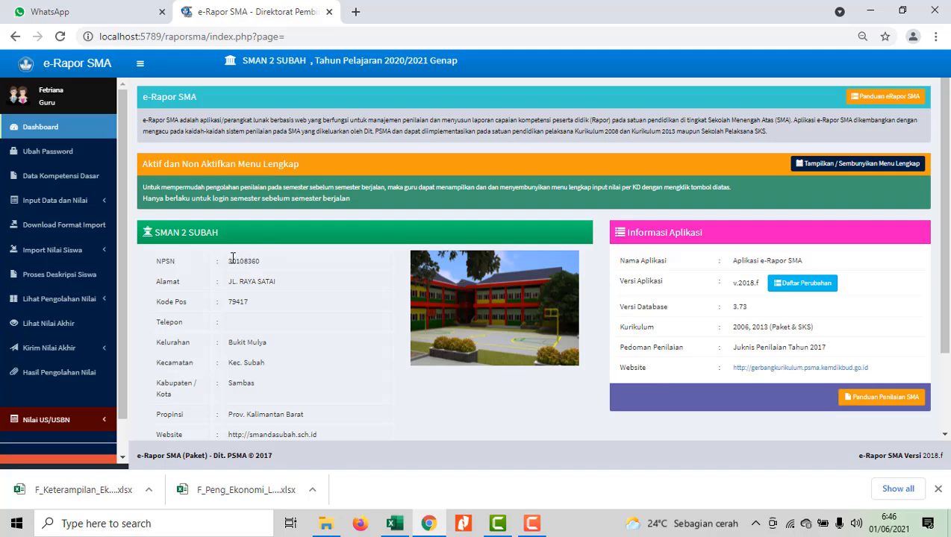
Open the Data Kompetensi Dasar page and review the competency list for the subject Ekonomi.
{"action": "scroll", "coordinate": [545, 245], "scroll_direction": "down", "scroll_amount": 2}
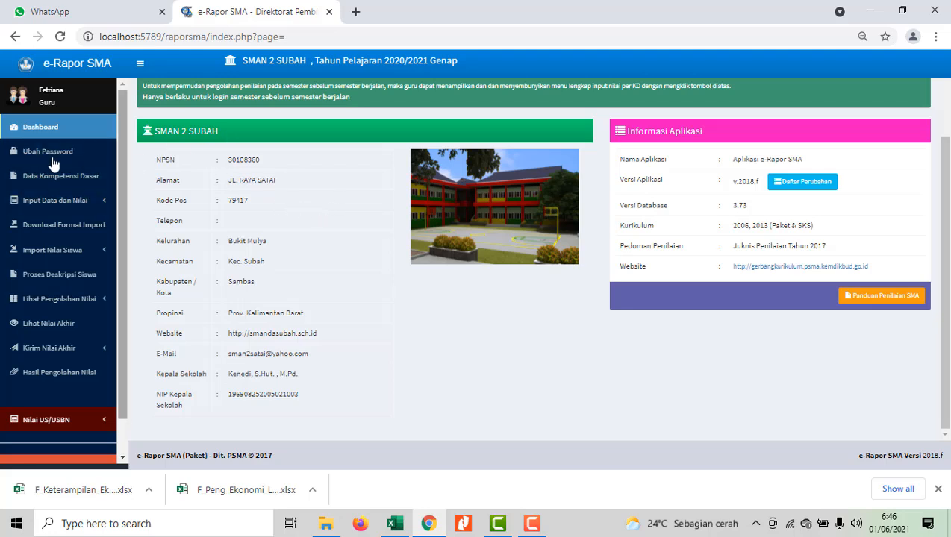
{"action": "left_click", "coordinate": [90, 184]}
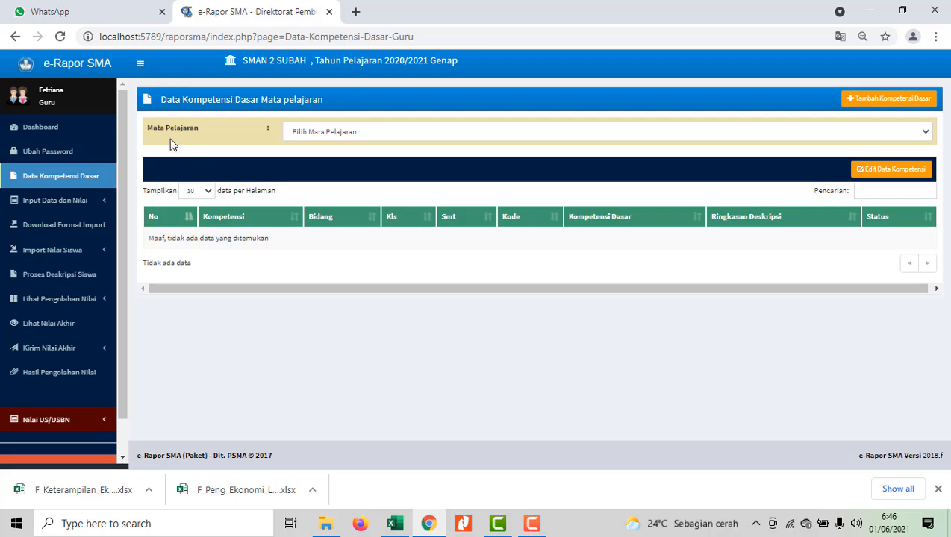
{"action": "left_click", "coordinate": [372, 138]}
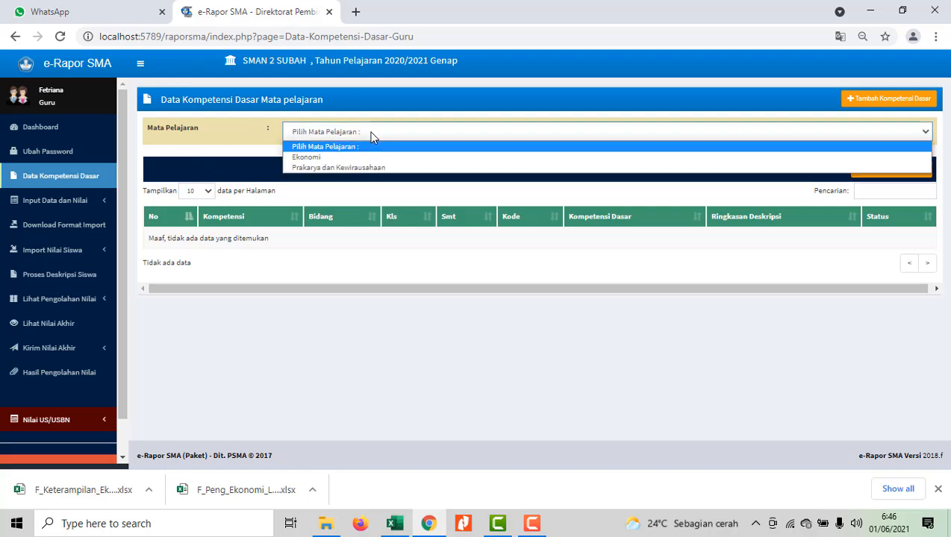
{"action": "left_click", "coordinate": [333, 158]}
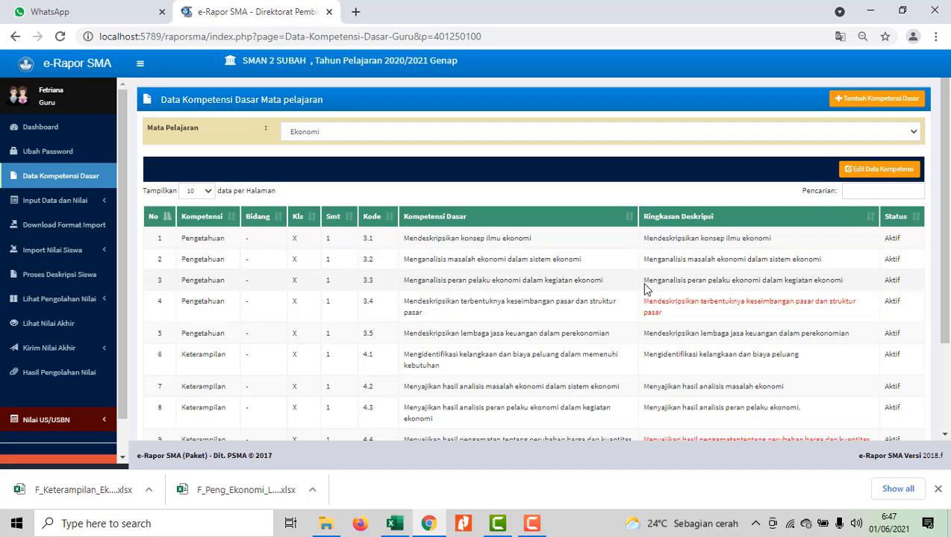
{"action": "scroll", "coordinate": [546, 288], "scroll_direction": "down", "scroll_amount": 2}
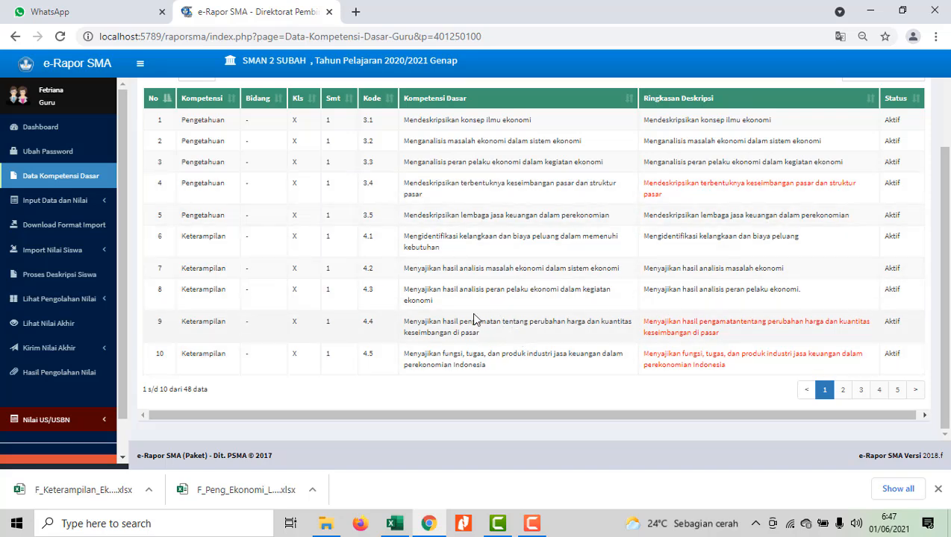
{"action": "scroll", "coordinate": [473, 320], "scroll_direction": "up", "scroll_amount": 2}
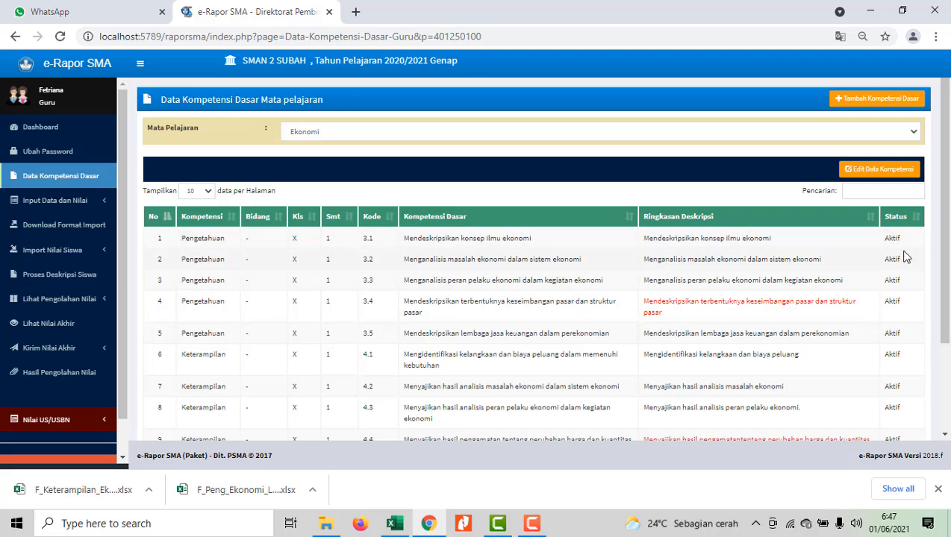
{"action": "scroll", "coordinate": [899, 261], "scroll_direction": "down", "scroll_amount": 2}
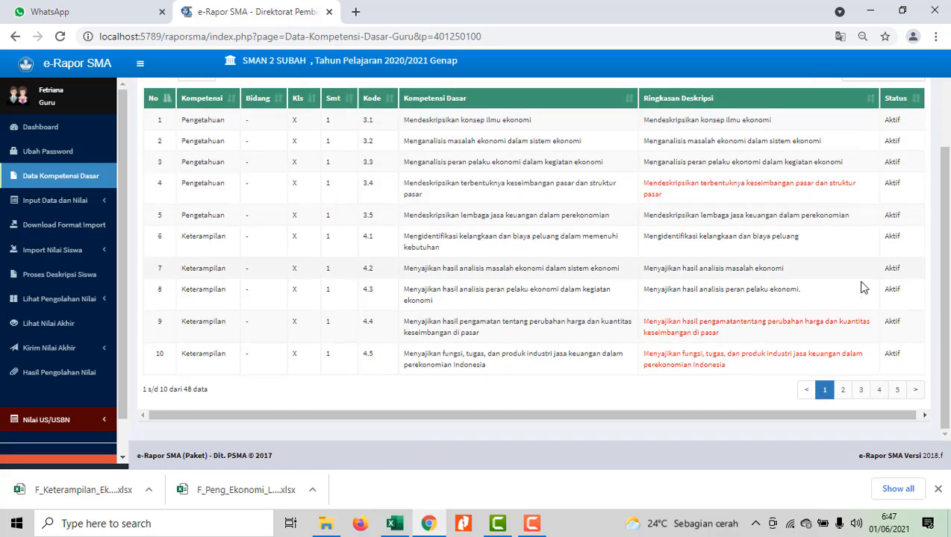
{"action": "scroll", "coordinate": [851, 282], "scroll_direction": "up", "scroll_amount": 2}
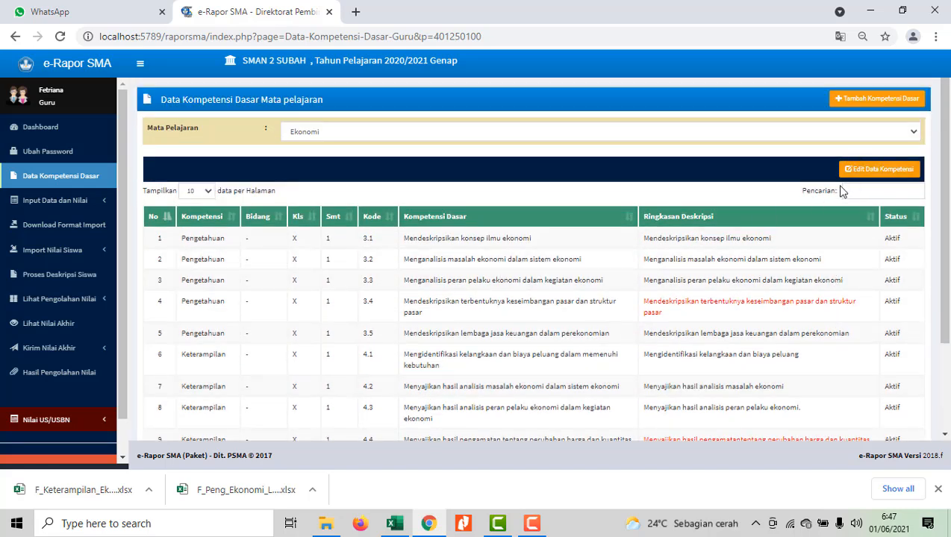
Edit the Ekonomi competency data with the status of class X competency 3.1 set to Aktif, and save it.
{"action": "left_click", "coordinate": [880, 171]}
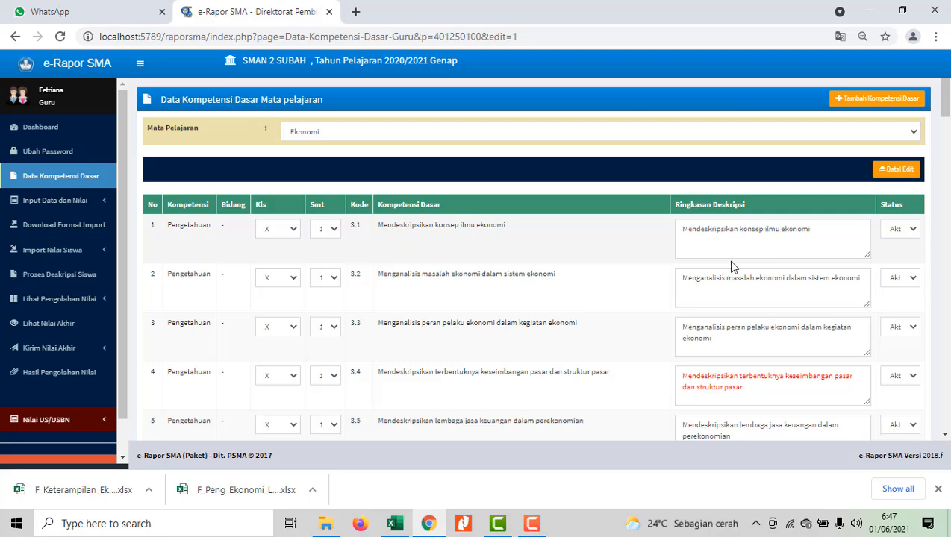
{"action": "scroll", "coordinate": [757, 296], "scroll_direction": "down", "scroll_amount": 1}
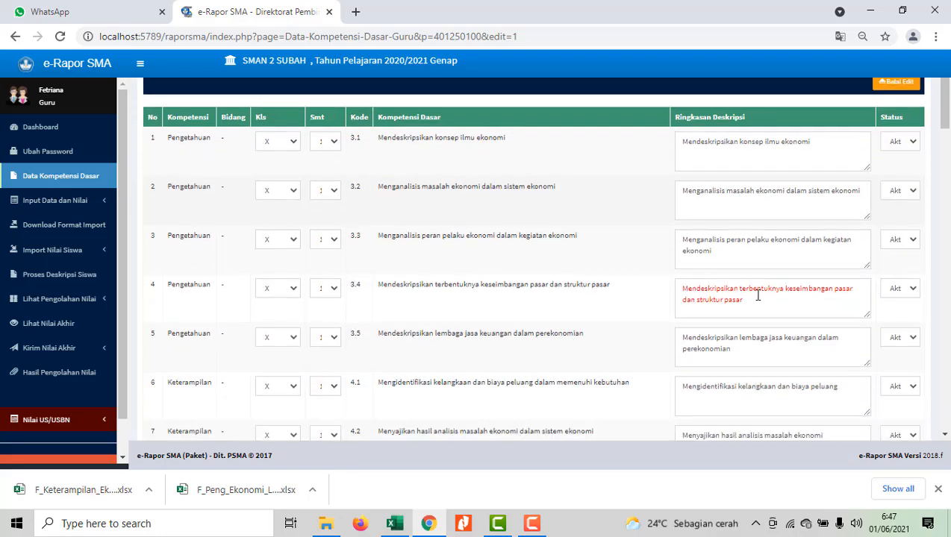
{"action": "scroll", "coordinate": [880, 240], "scroll_direction": "up", "scroll_amount": 1}
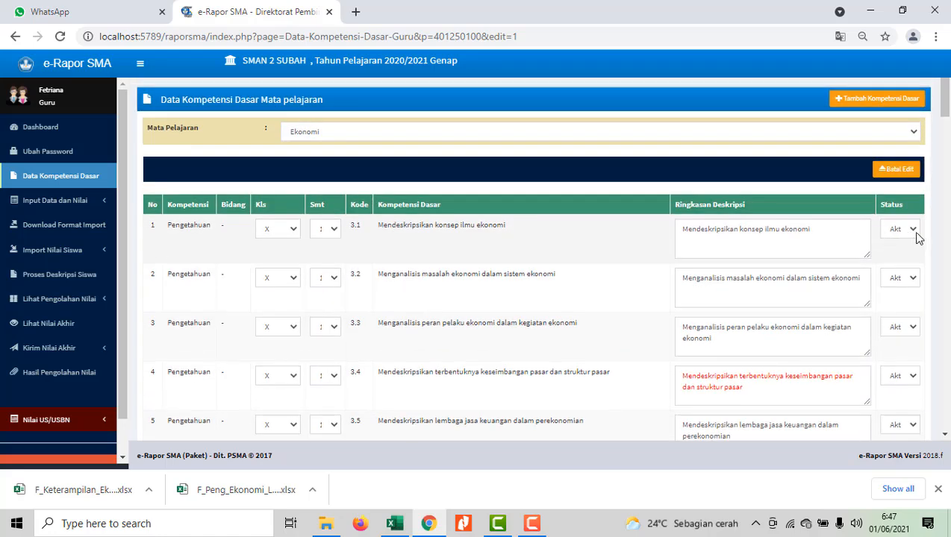
{"action": "left_click", "coordinate": [912, 233]}
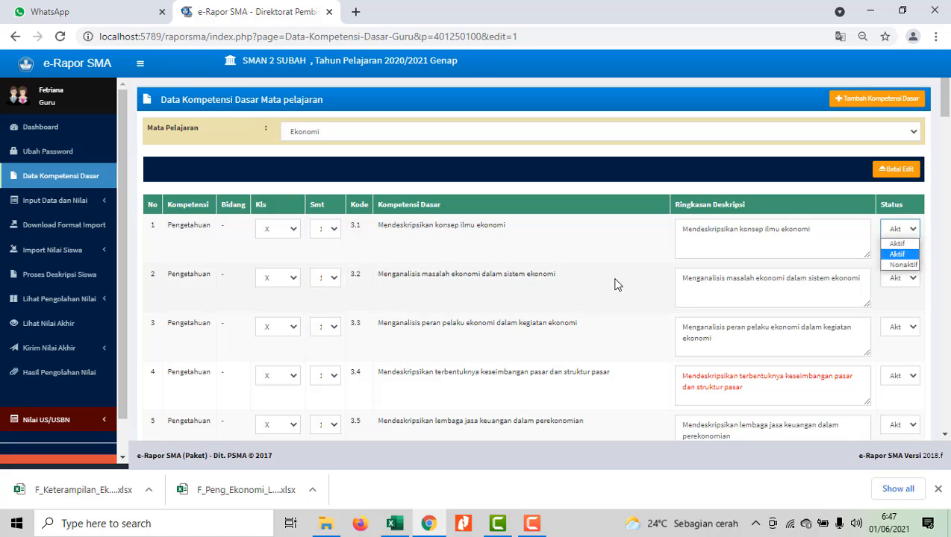
{"action": "left_click", "coordinate": [905, 256]}
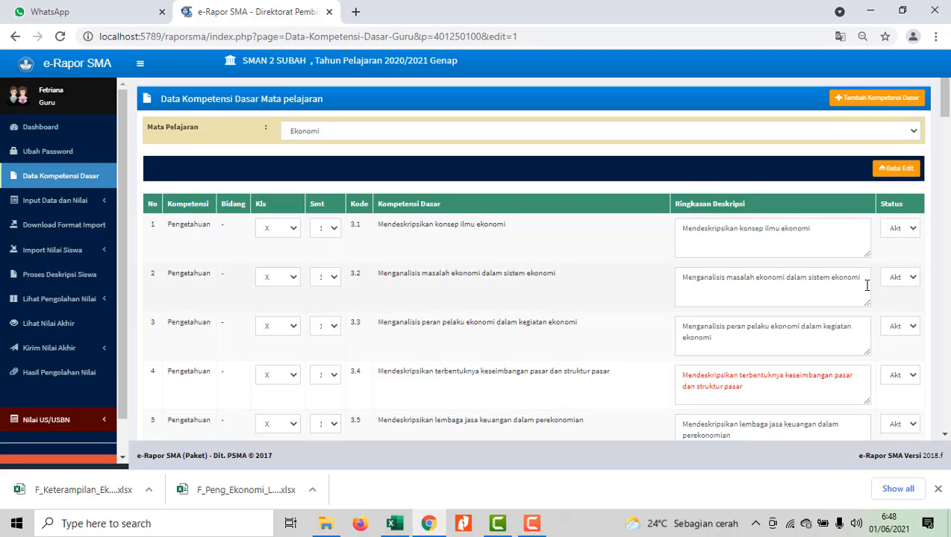
{"action": "scroll", "coordinate": [864, 291], "scroll_direction": "down", "scroll_amount": 15}
{"action": "scroll", "coordinate": [862, 299], "scroll_direction": "down", "scroll_amount": 10}
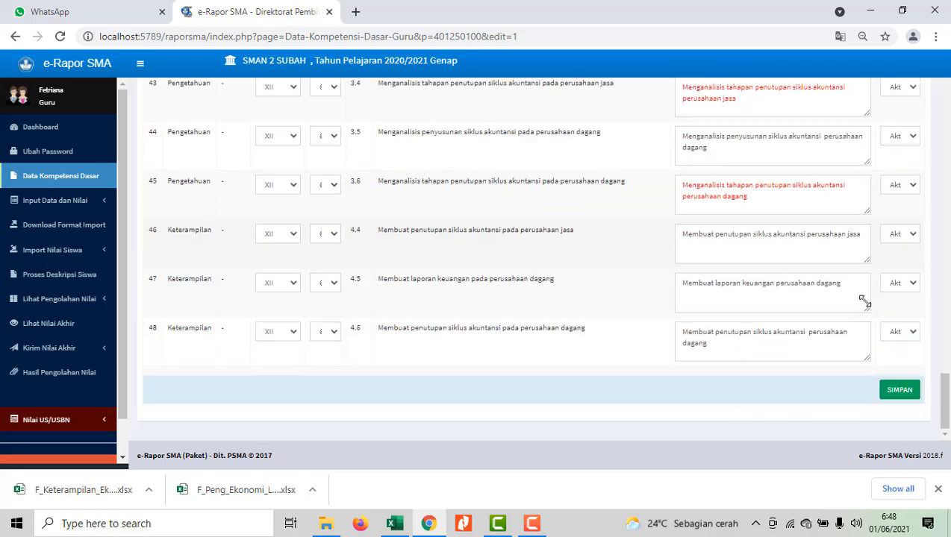
{"action": "left_click", "coordinate": [900, 391]}
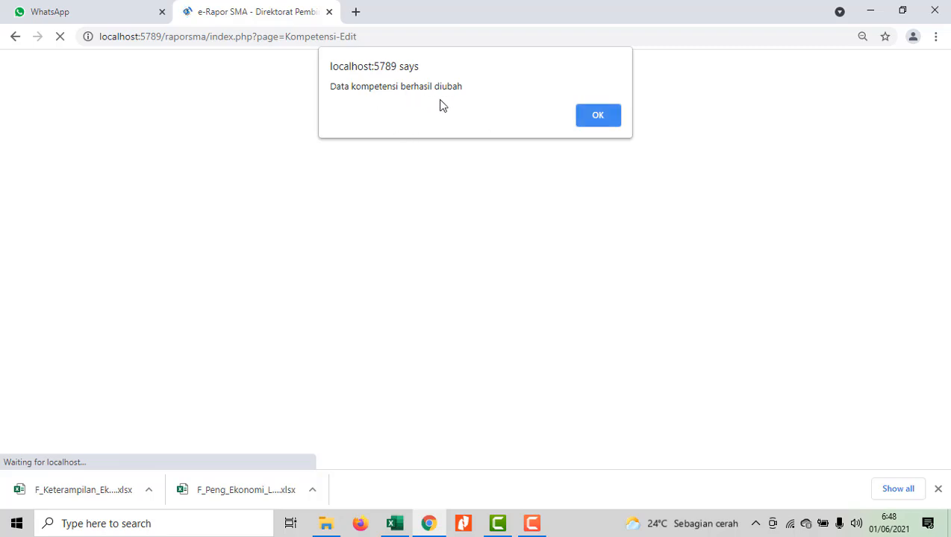
{"action": "left_click", "coordinate": [599, 115]}
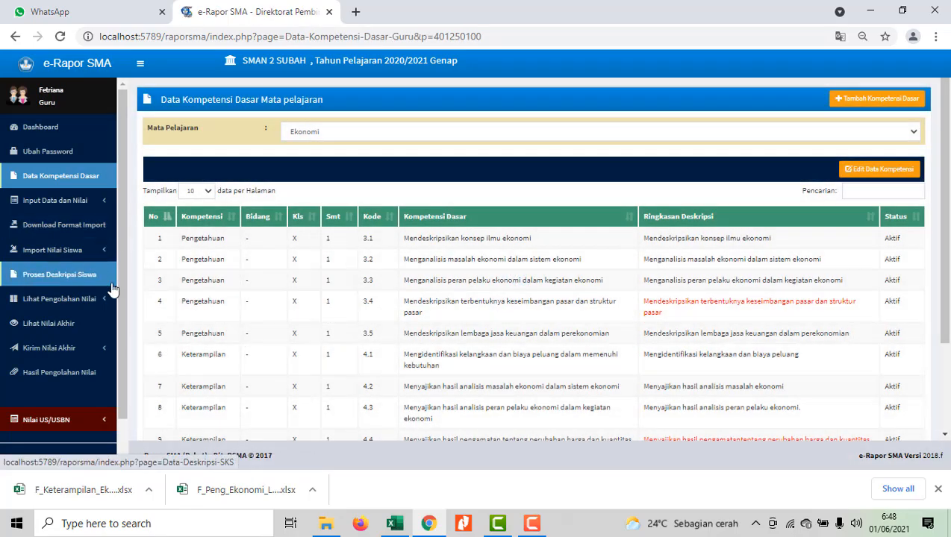
Display the import format downloads for class X IPS, subject Ekonomi, Semester 2.
{"action": "left_click", "coordinate": [72, 235]}
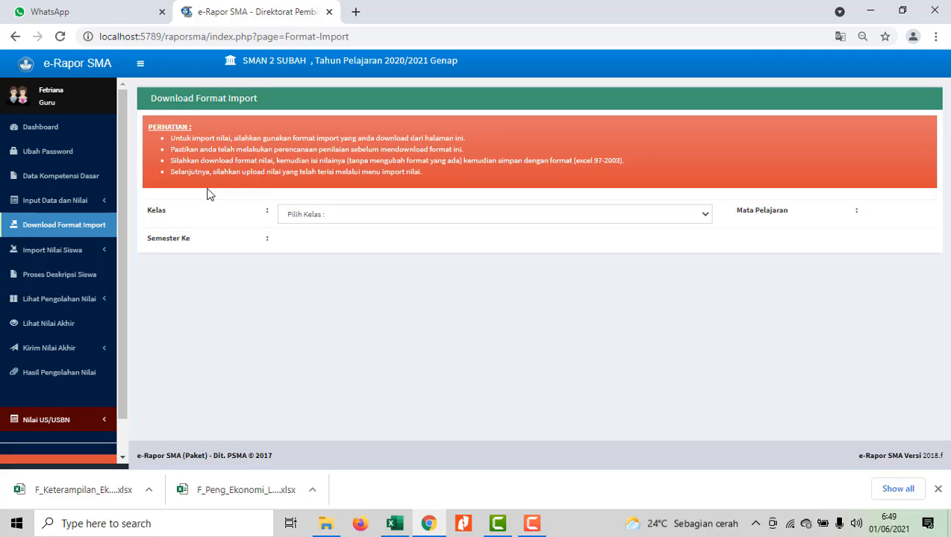
{"action": "left_click", "coordinate": [334, 217]}
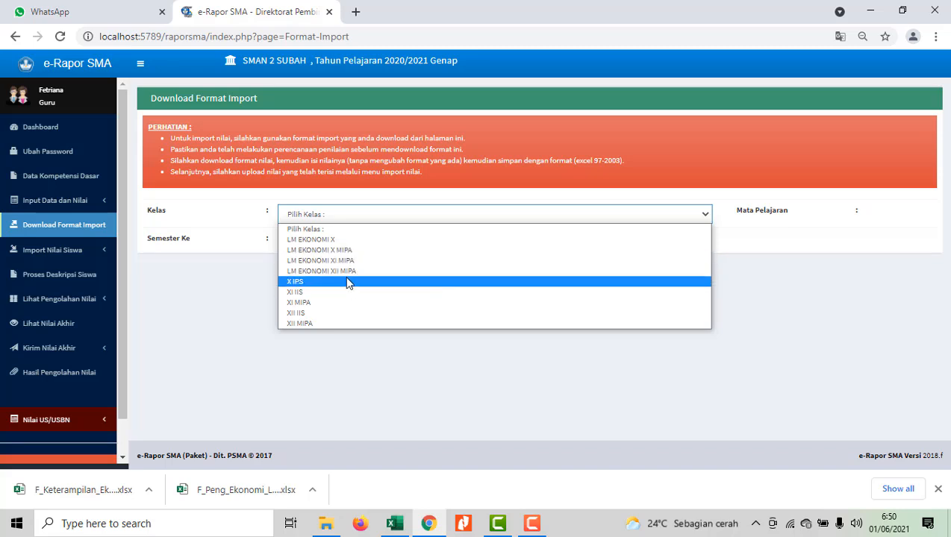
{"action": "left_click", "coordinate": [318, 282]}
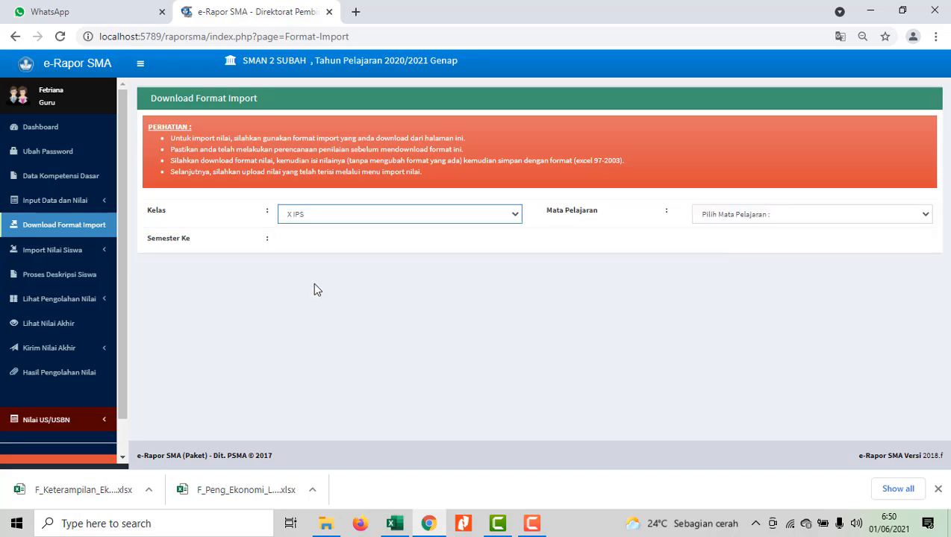
{"action": "left_click", "coordinate": [787, 218]}
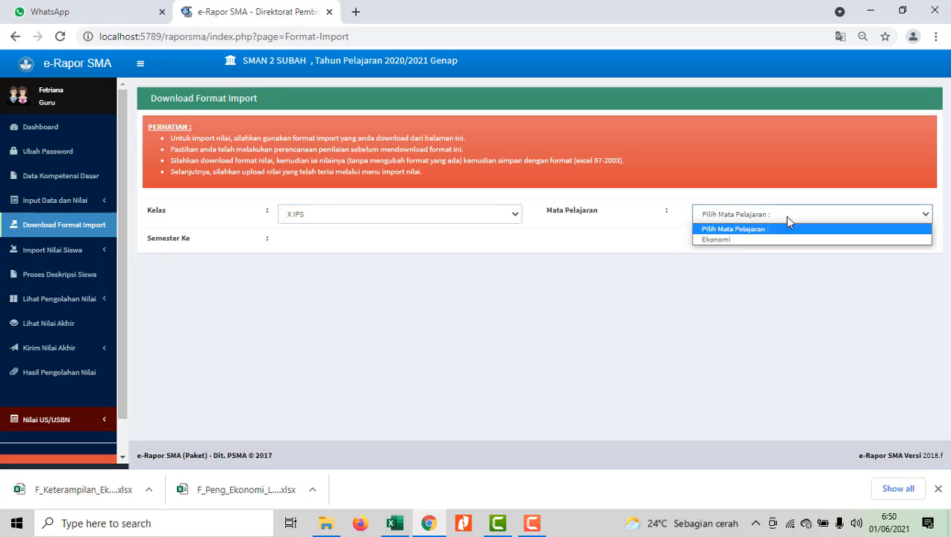
{"action": "left_click", "coordinate": [727, 240]}
{"action": "left_click", "coordinate": [470, 249]}
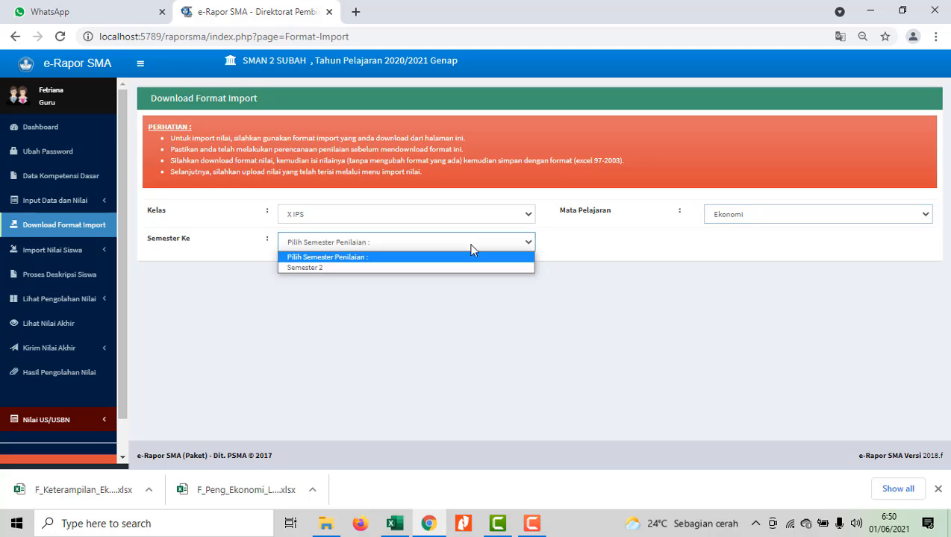
{"action": "left_click", "coordinate": [356, 269]}
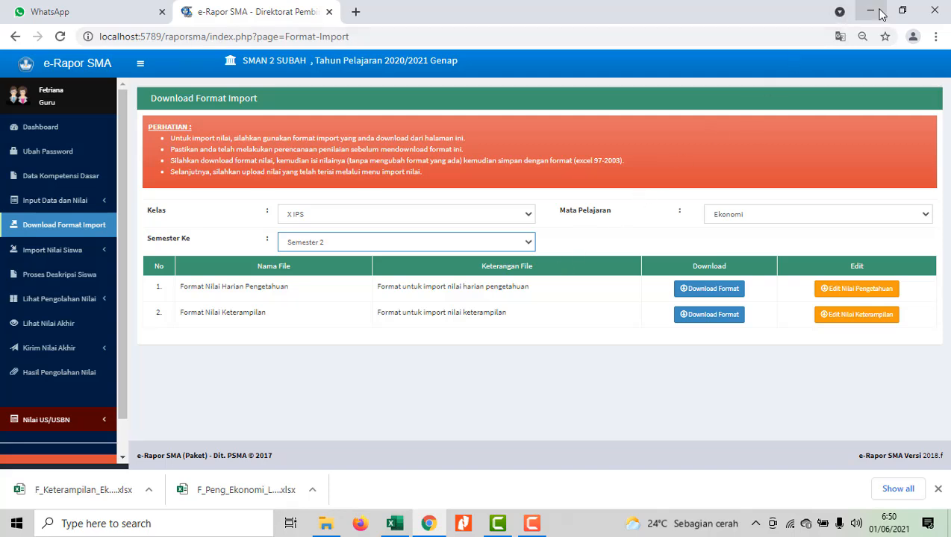
Open F_Peng_Ekonomi_X IPS (3).xlsx in Excel from the NILAI EKONOMI X IPS folder in Documents and review its student rows and assessment columns.
{"action": "left_click", "coordinate": [325, 528]}
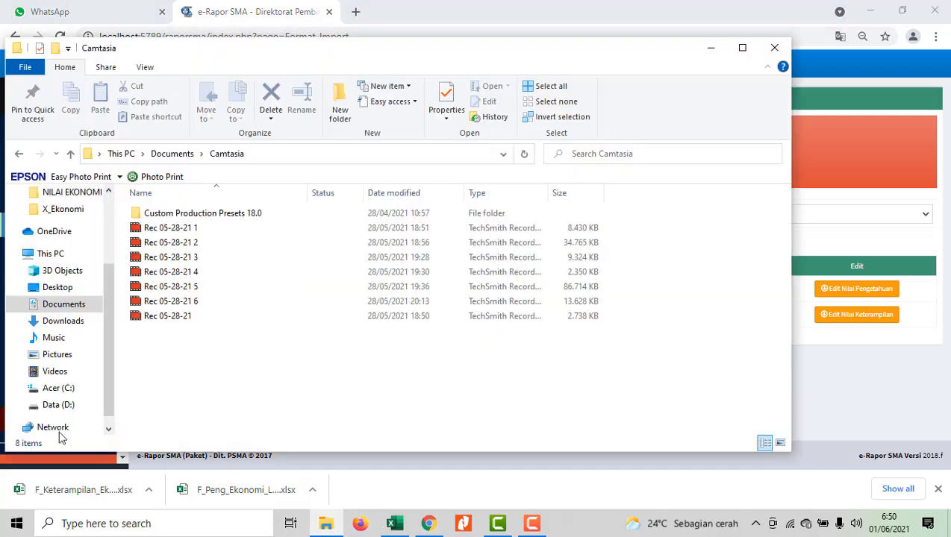
{"action": "scroll", "coordinate": [84, 367], "scroll_direction": "down", "scroll_amount": 1}
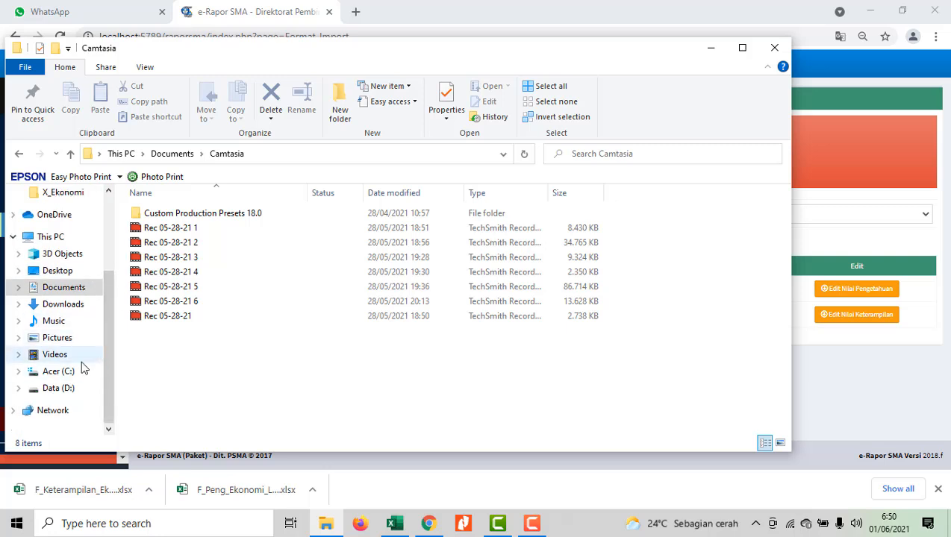
{"action": "left_click", "coordinate": [64, 290]}
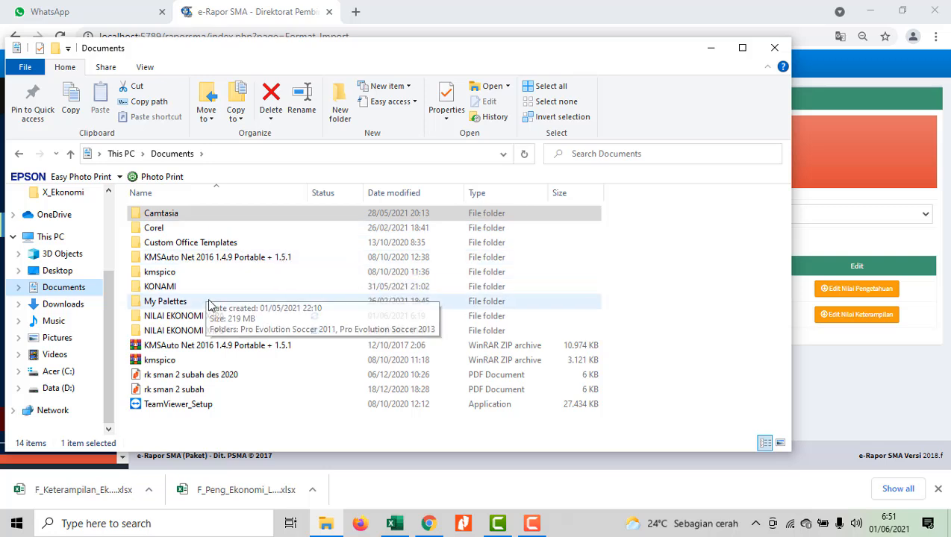
{"action": "double_click", "coordinate": [226, 330]}
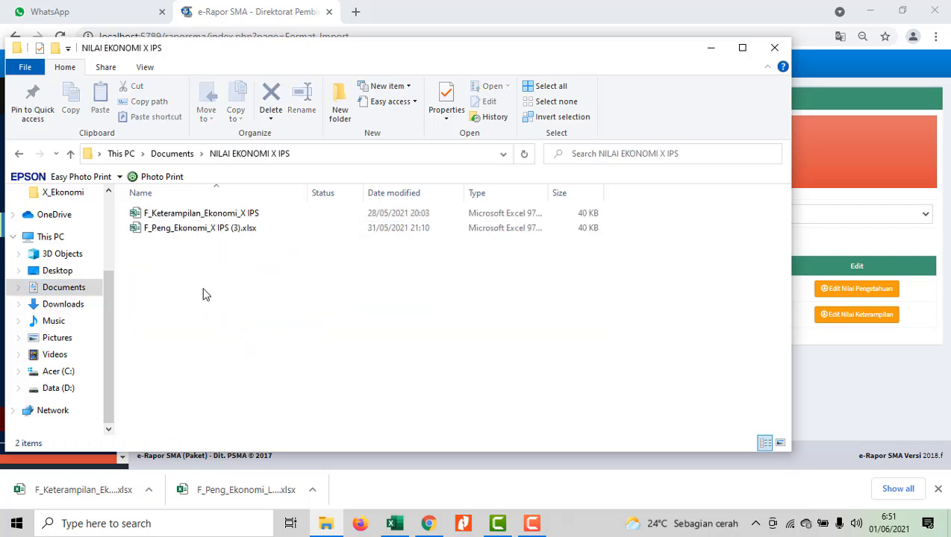
{"action": "double_click", "coordinate": [187, 228]}
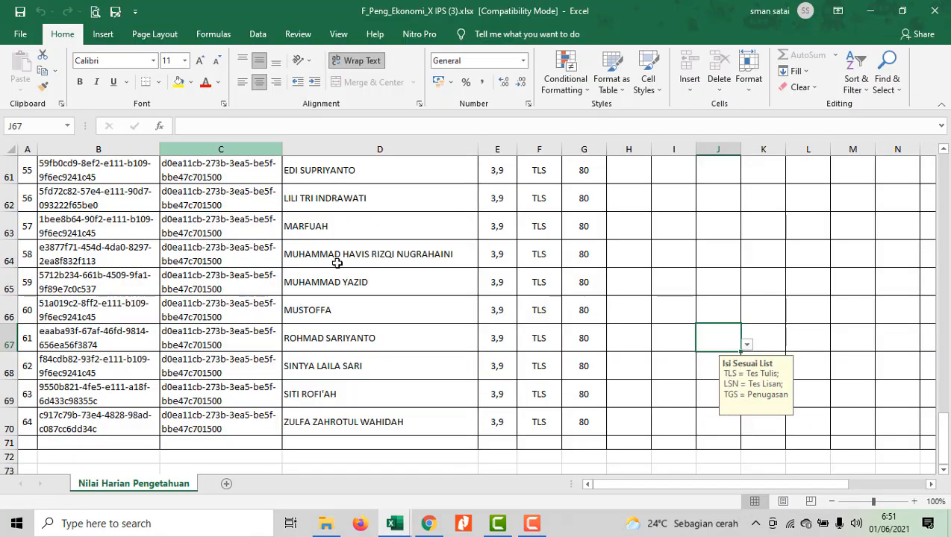
{"action": "scroll", "coordinate": [337, 263], "scroll_direction": "up", "scroll_amount": 9}
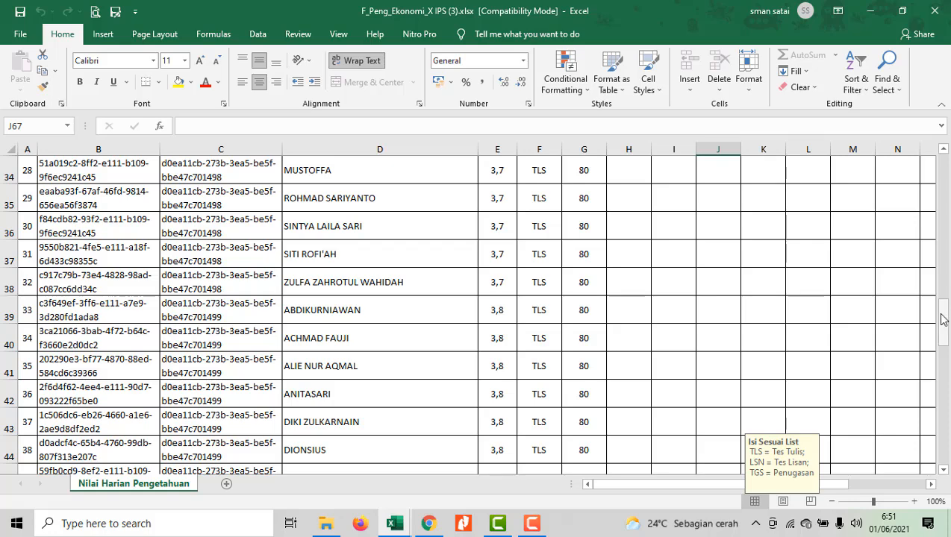
{"action": "left_click_drag", "start_coordinate": [942, 320], "coordinate": [937, 160]}
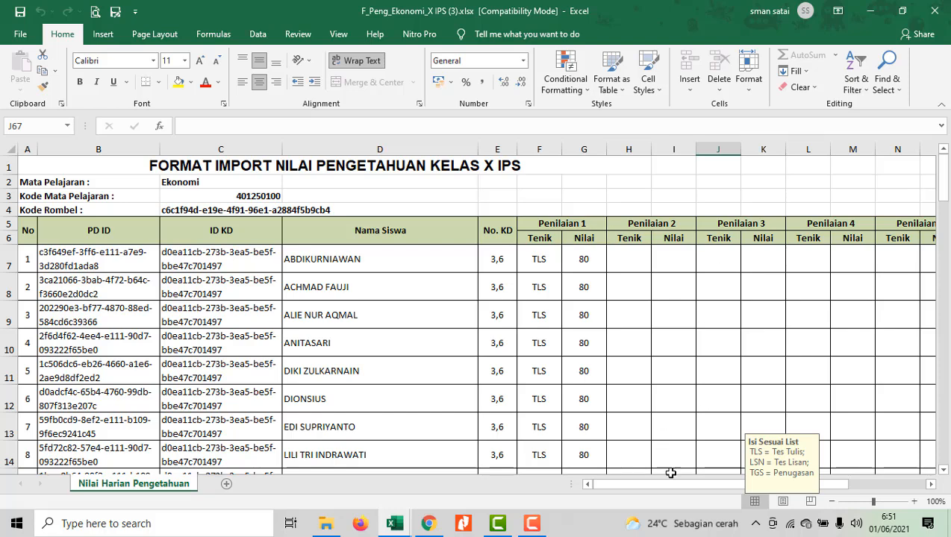
{"action": "left_click_drag", "start_coordinate": [672, 484], "coordinate": [821, 463]}
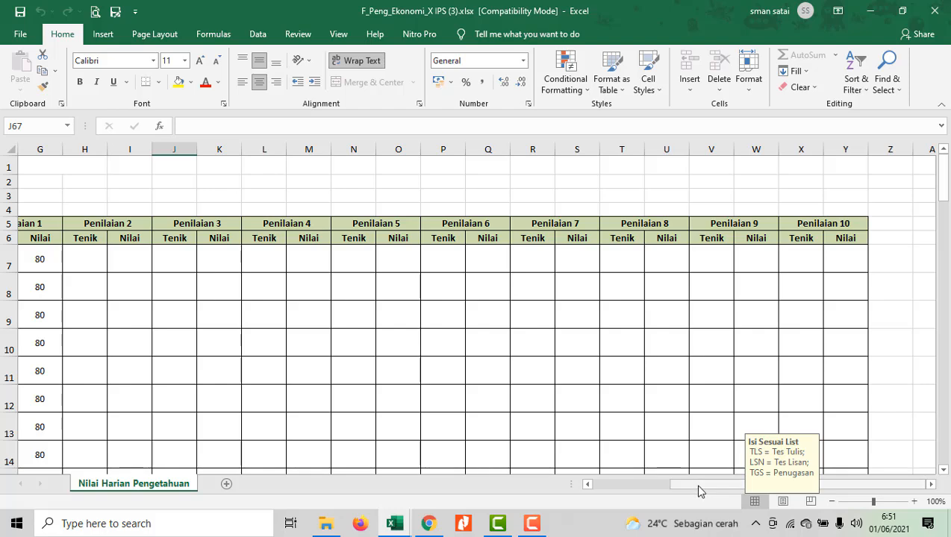
Examine the technique options and the score entry rule for the first student under Penilaian 1.
{"action": "left_click_drag", "start_coordinate": [698, 487], "coordinate": [560, 485]}
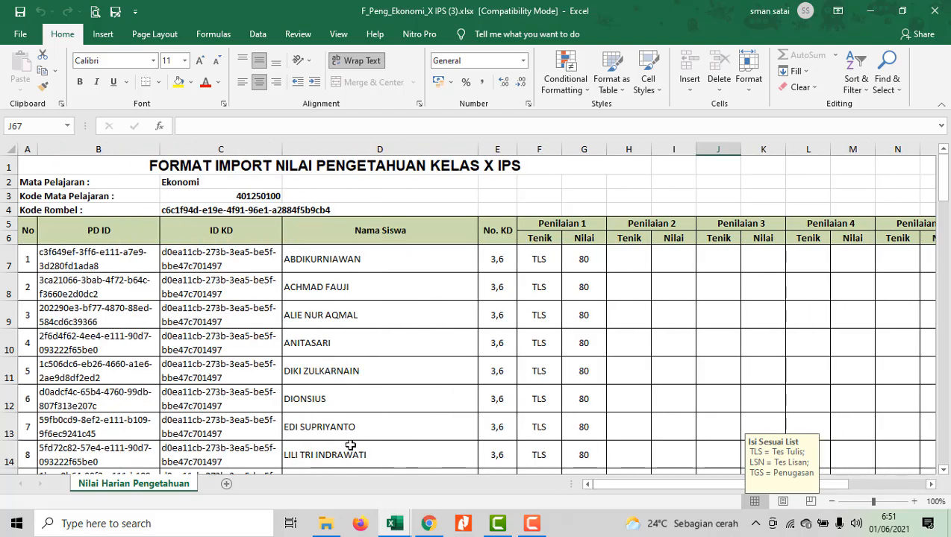
{"action": "left_click", "coordinate": [550, 263]}
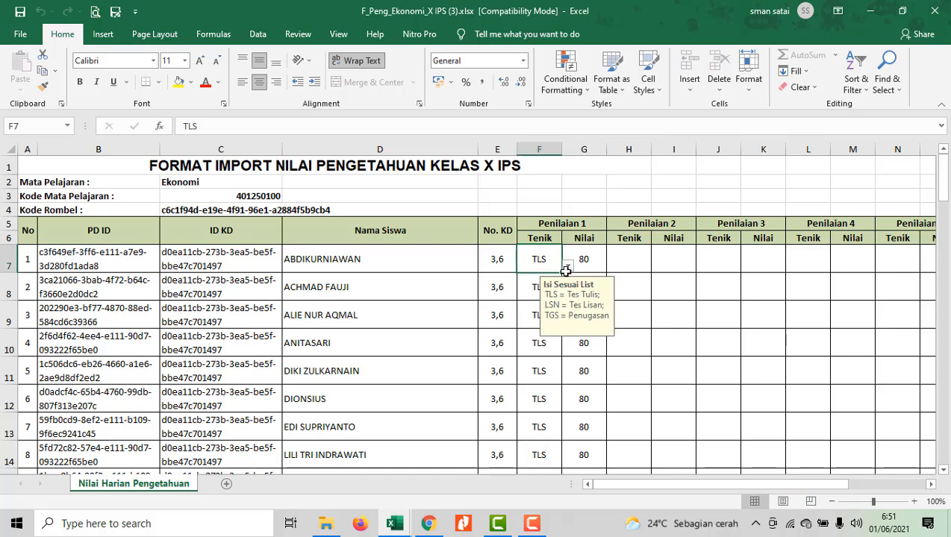
{"action": "left_click", "coordinate": [568, 267]}
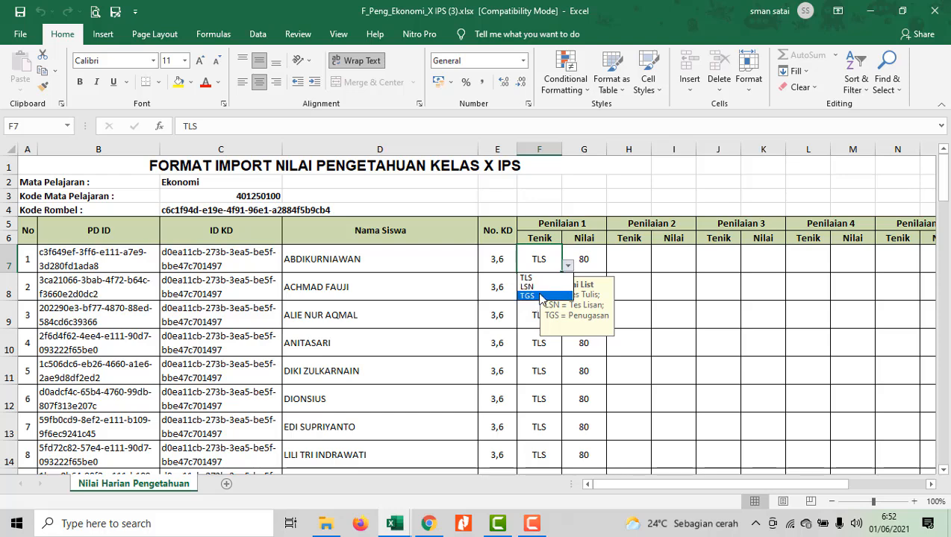
{"action": "left_click", "coordinate": [649, 267]}
{"action": "left_click", "coordinate": [598, 256]}
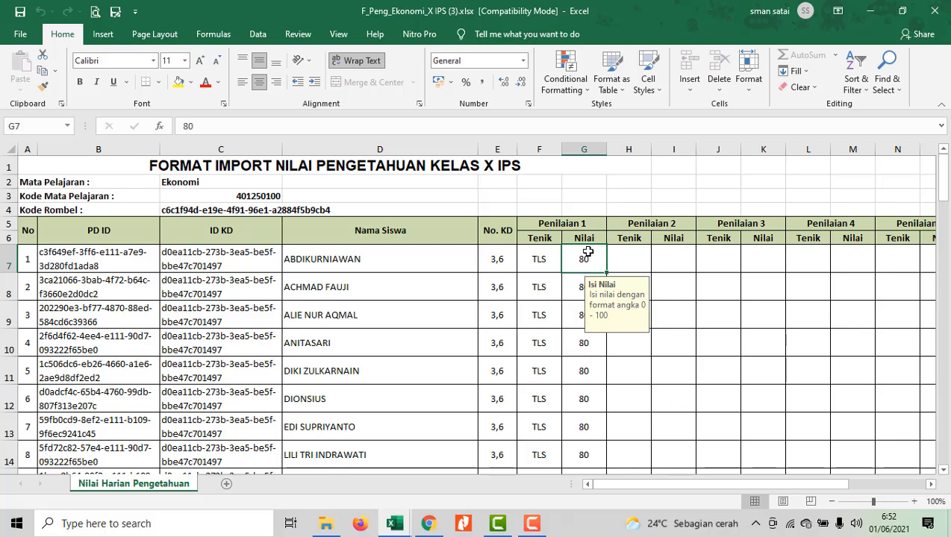
{"action": "left_click", "coordinate": [675, 287]}
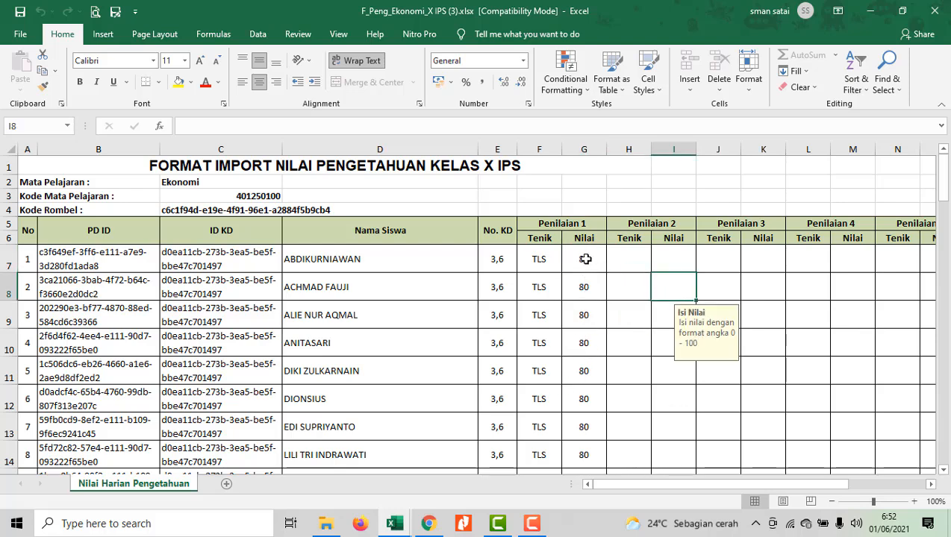
Review the Penilaian 1 techniques and scores for all students down to the last row of competency 3,9.
{"action": "left_click", "coordinate": [586, 259]}
{"action": "scroll", "coordinate": [583, 265], "scroll_direction": "down", "scroll_amount": 7}
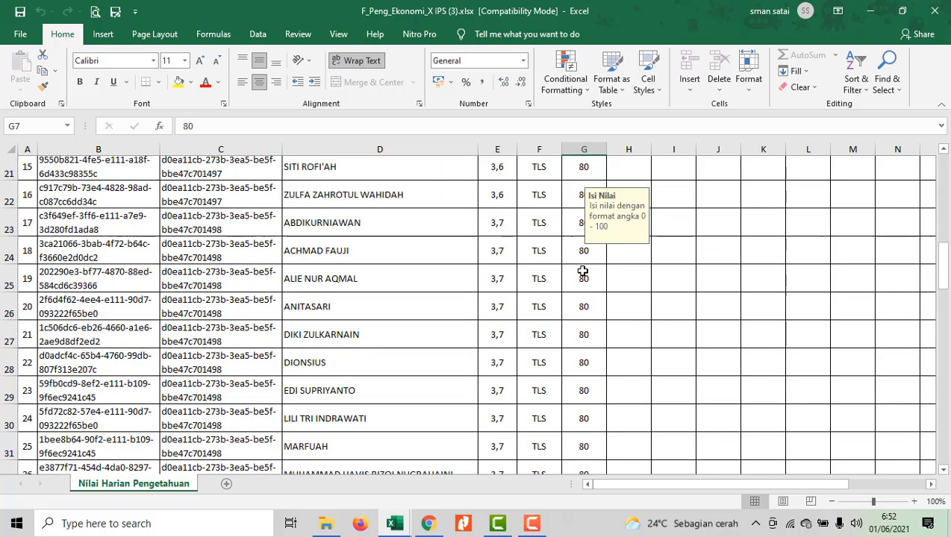
{"action": "scroll", "coordinate": [583, 272], "scroll_direction": "down", "scroll_amount": 18}
{"action": "scroll", "coordinate": [581, 282], "scroll_direction": "up", "scroll_amount": 7}
{"action": "scroll", "coordinate": [580, 284], "scroll_direction": "down", "scroll_amount": 3}
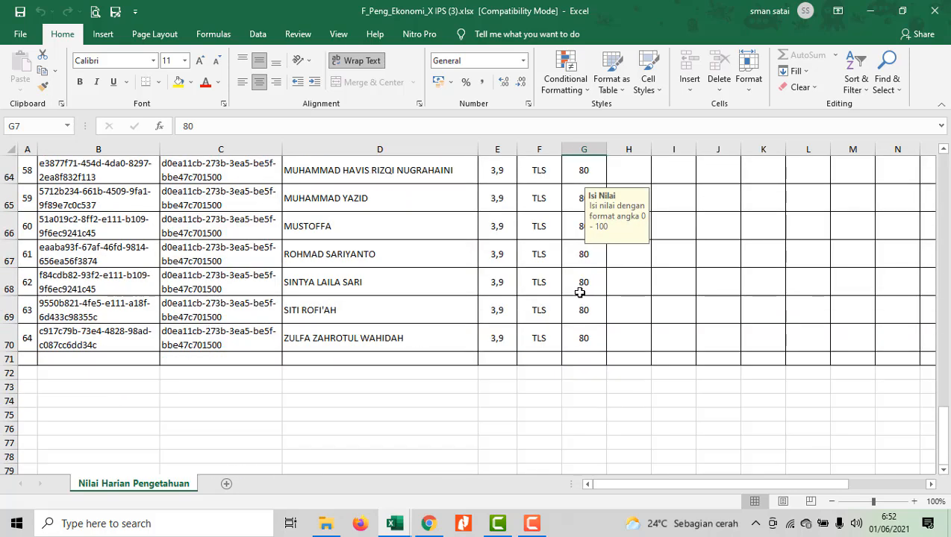
{"action": "scroll", "coordinate": [580, 292], "scroll_direction": "down", "scroll_amount": 1}
{"action": "scroll", "coordinate": [426, 277], "scroll_direction": "up", "scroll_amount": 10}
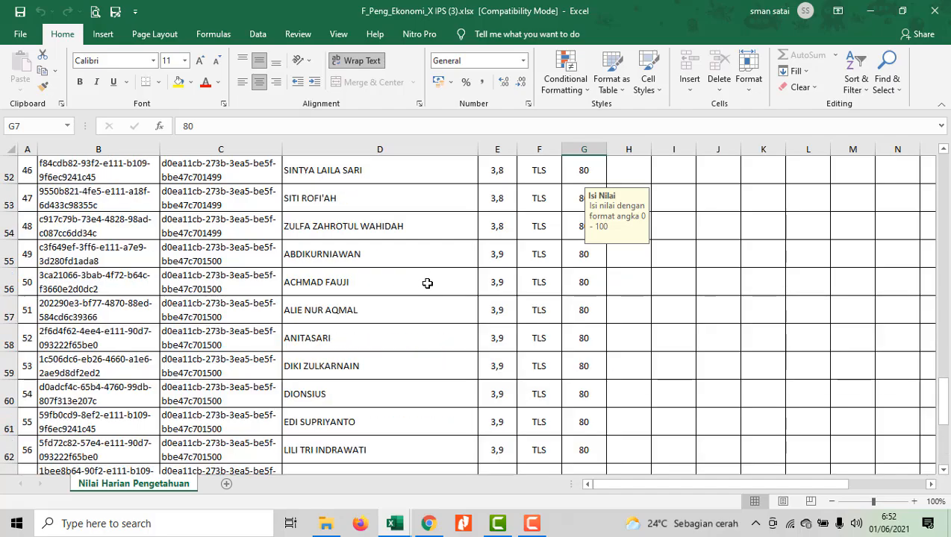
{"action": "scroll", "coordinate": [546, 288], "scroll_direction": "down", "scroll_amount": 18}
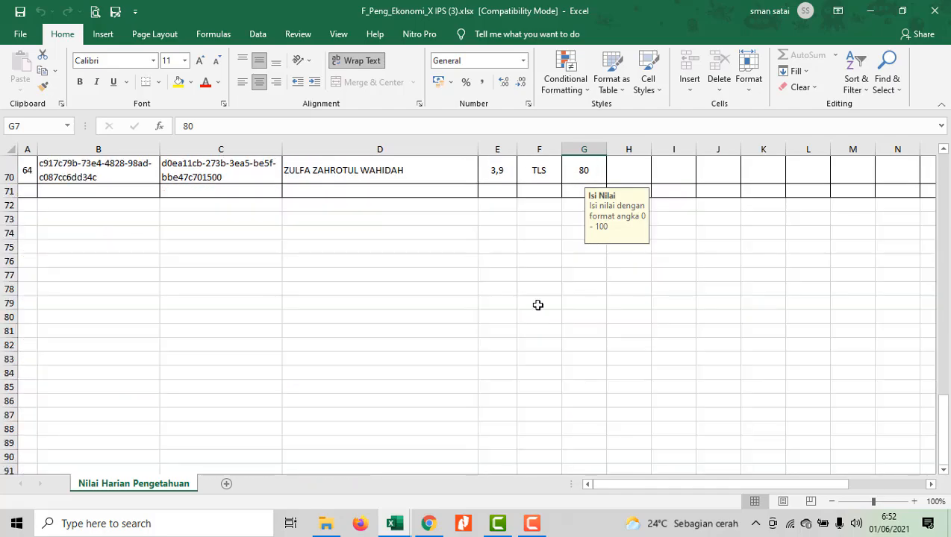
{"action": "scroll", "coordinate": [550, 340], "scroll_direction": "up", "scroll_amount": 14}
{"action": "scroll", "coordinate": [559, 279], "scroll_direction": "up", "scroll_amount": 16}
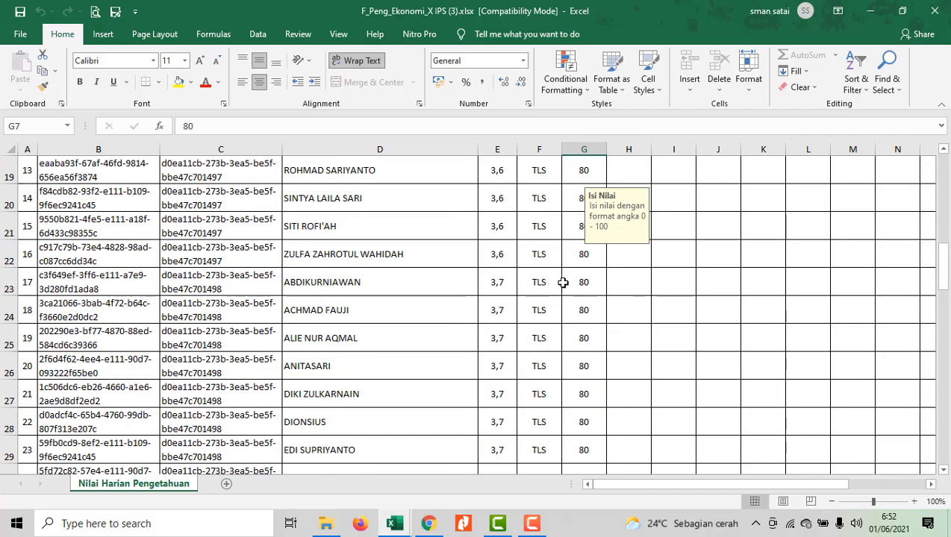
Save the knowledge grades as Excel 97-2003 Workbook F_Peng_Ekonomi_X IPS (3) in the NILAI EKONOMI X IPS folder, accept the compatibility notice, and close the workbook.
{"action": "left_click", "coordinate": [21, 33]}
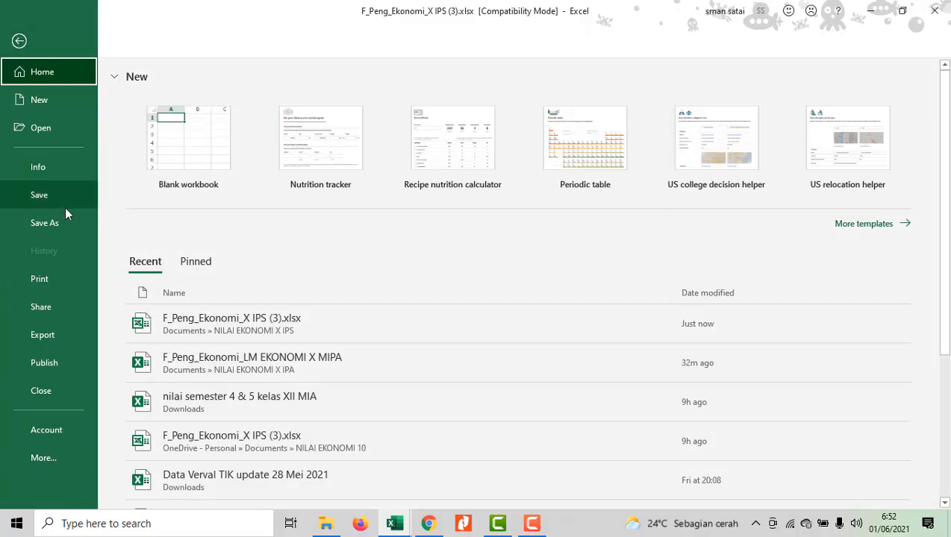
{"action": "left_click", "coordinate": [68, 226]}
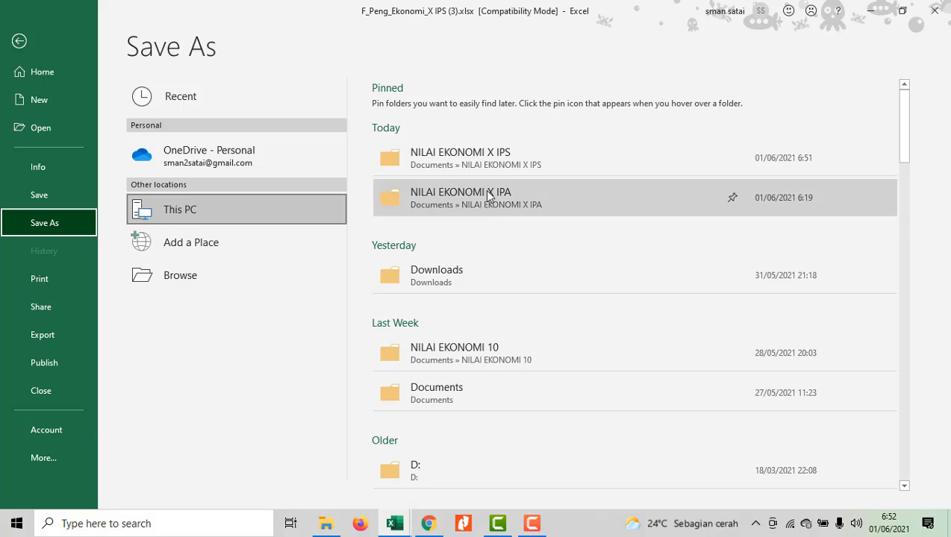
{"action": "left_click", "coordinate": [520, 164]}
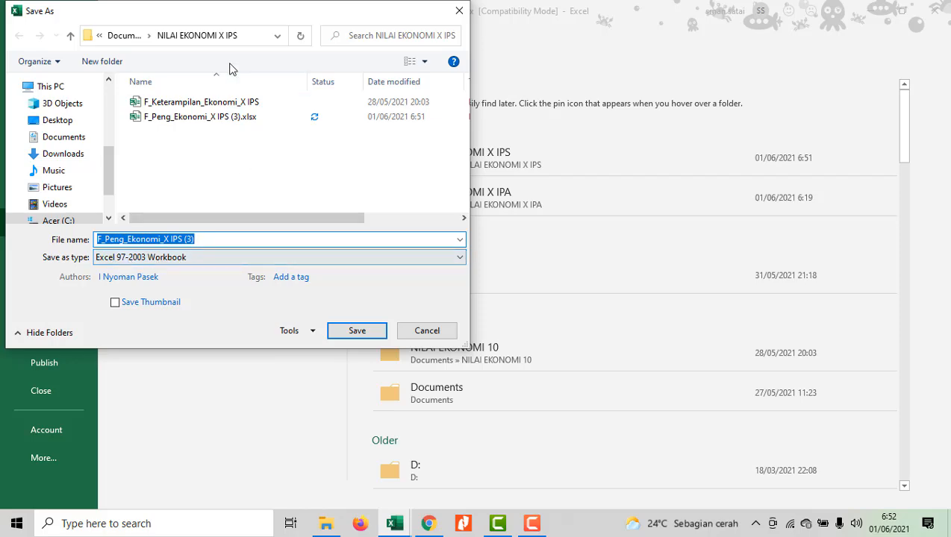
{"action": "left_click", "coordinate": [356, 331]}
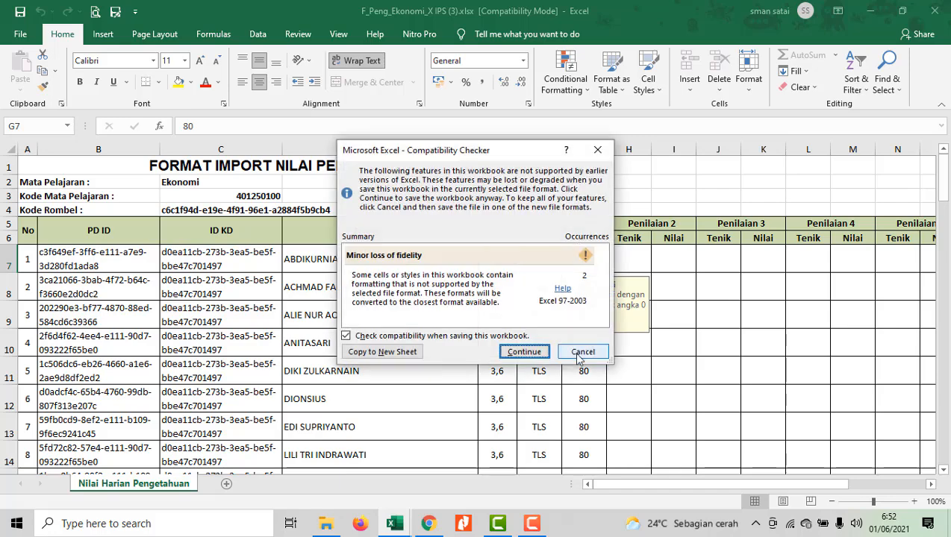
{"action": "left_click", "coordinate": [523, 352]}
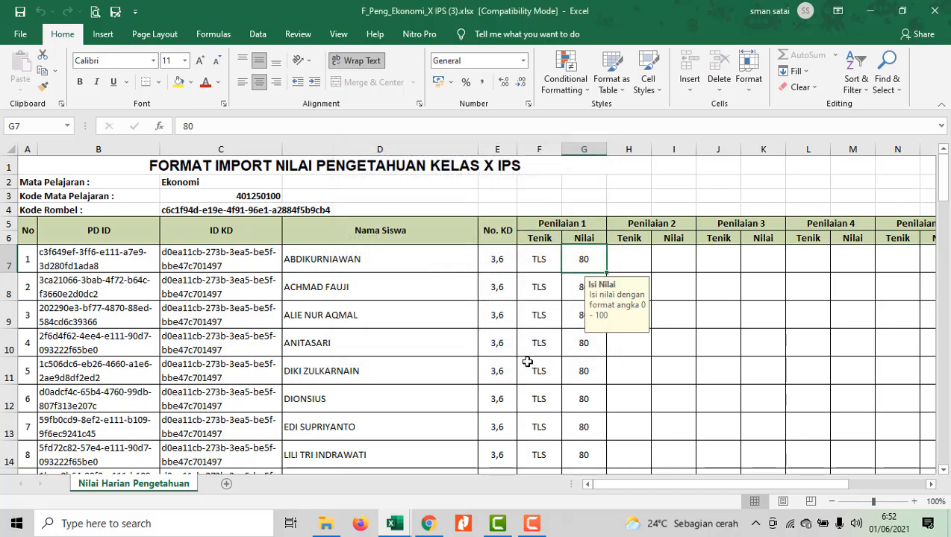
{"action": "left_click", "coordinate": [934, 13]}
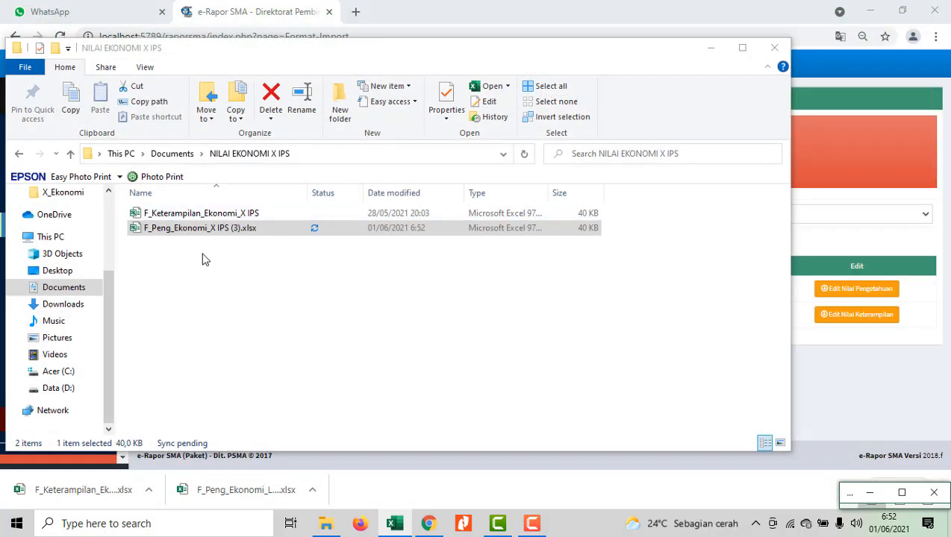
Open F_Keterampilan_Ekonomi_X IPS from the NILAI EKONOMI X IPS folder and review its student rows.
{"action": "left_click", "coordinate": [198, 214]}
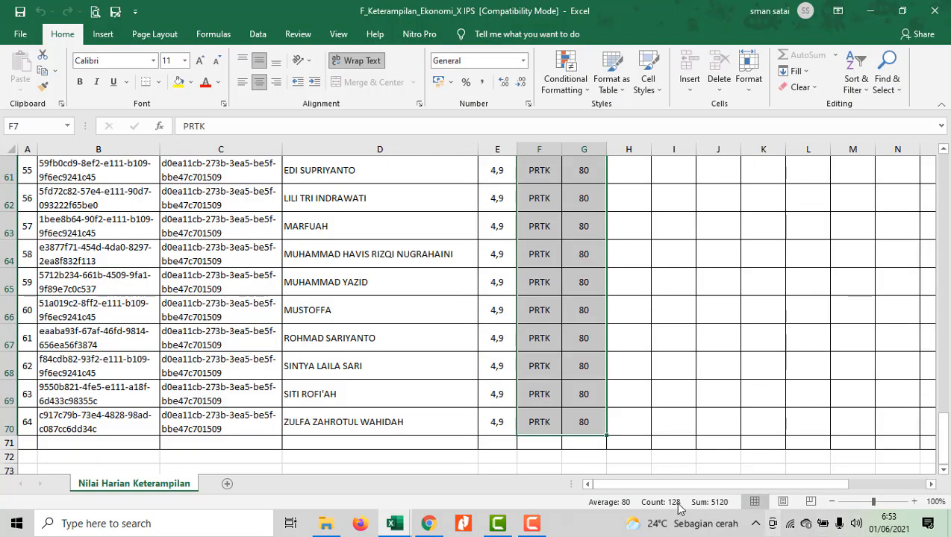
{"action": "scroll", "coordinate": [898, 241], "scroll_direction": "down", "scroll_amount": 1}
{"action": "scroll", "coordinate": [898, 241], "scroll_direction": "up", "scroll_amount": 7}
{"action": "left_click_drag", "start_coordinate": [942, 211], "coordinate": [921, 155]}
{"action": "left_click", "coordinate": [719, 334]}
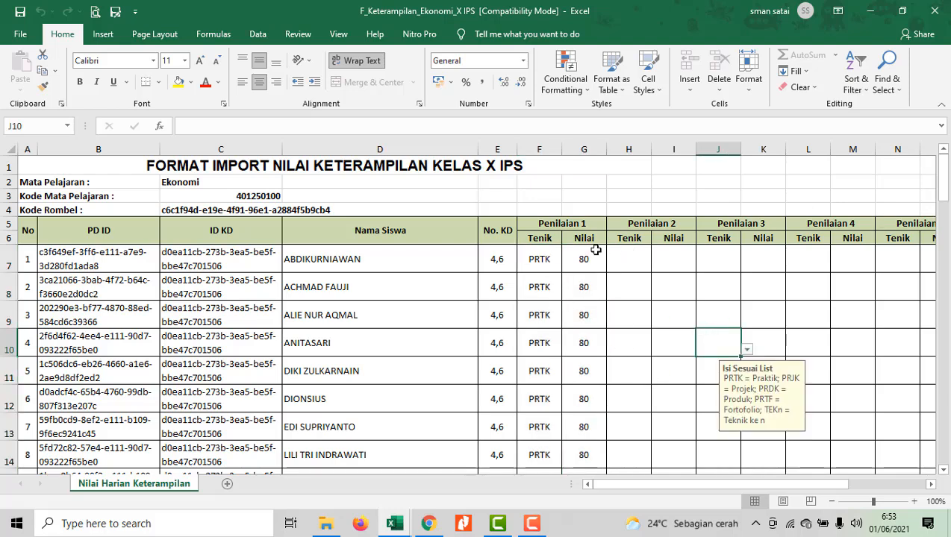
Examine the skill technique options for the first student under Penilaian 1 and check the filled-in scores through the remaining rows.
{"action": "left_click", "coordinate": [549, 262]}
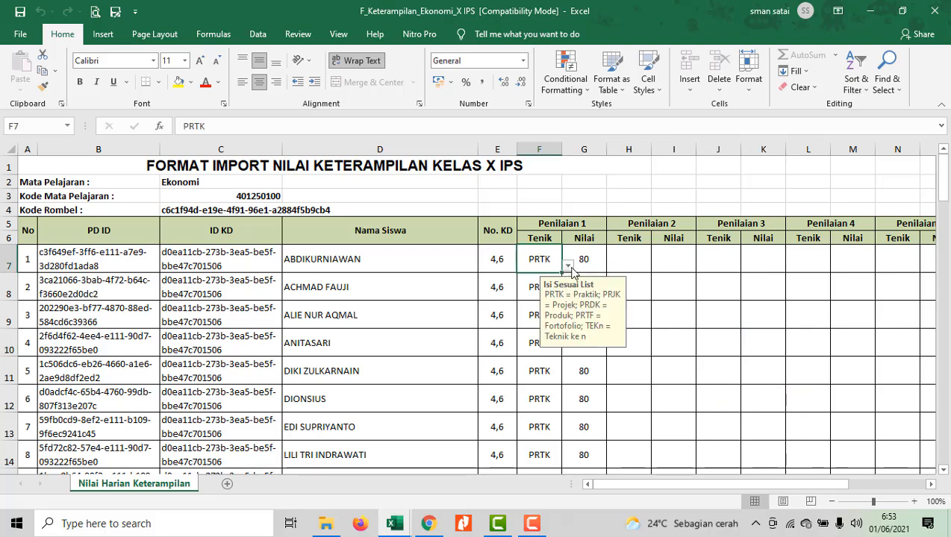
{"action": "left_click", "coordinate": [567, 265]}
{"action": "scroll", "coordinate": [571, 320], "scroll_direction": "down", "scroll_amount": 2}
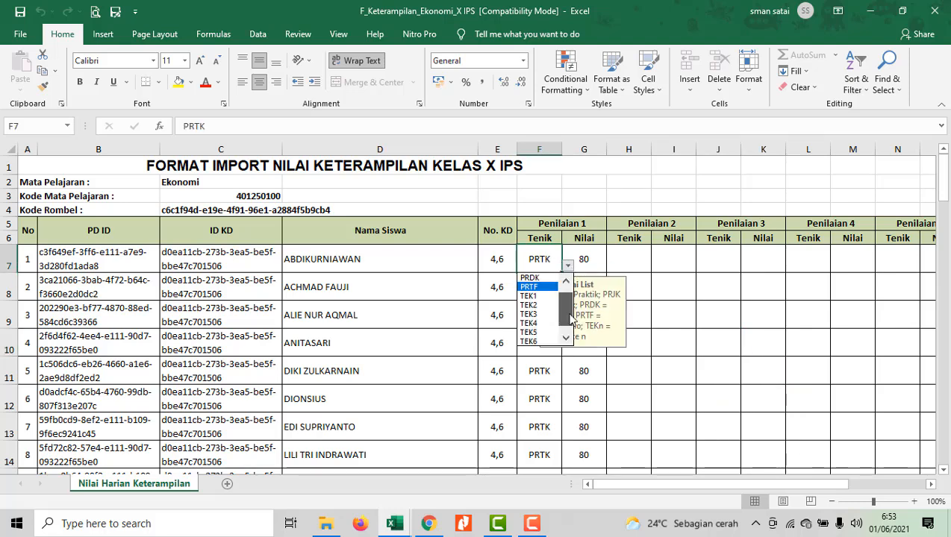
{"action": "scroll", "coordinate": [571, 319], "scroll_direction": "up", "scroll_amount": 2}
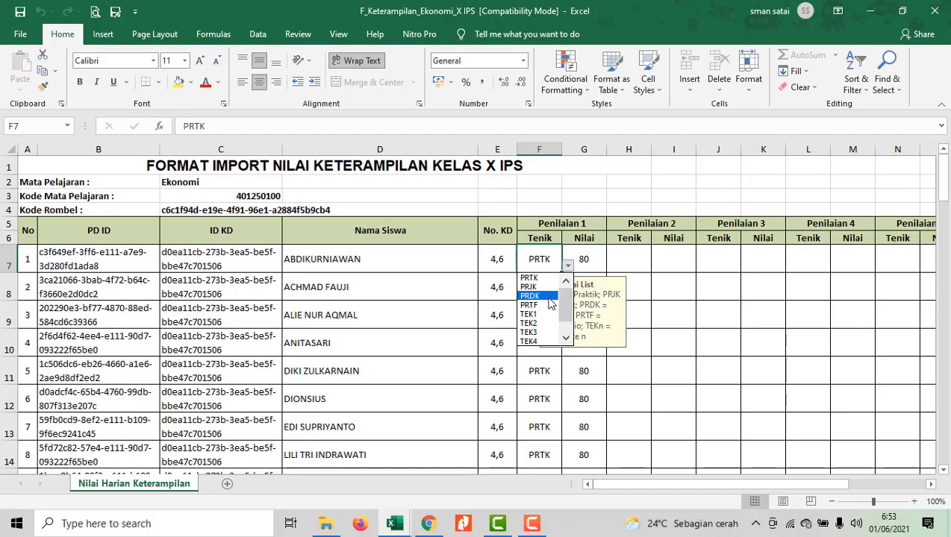
{"action": "left_click", "coordinate": [684, 344]}
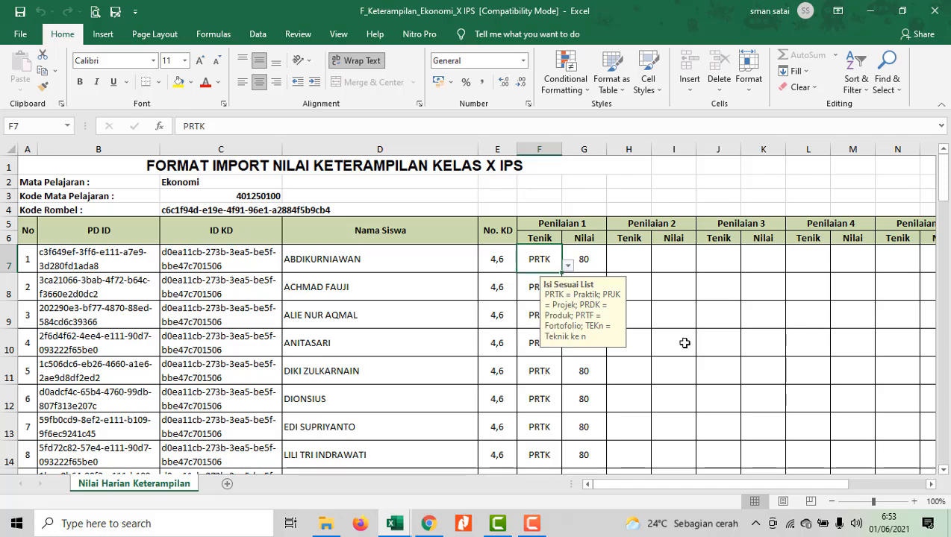
{"action": "scroll", "coordinate": [648, 363], "scroll_direction": "down", "scroll_amount": 9}
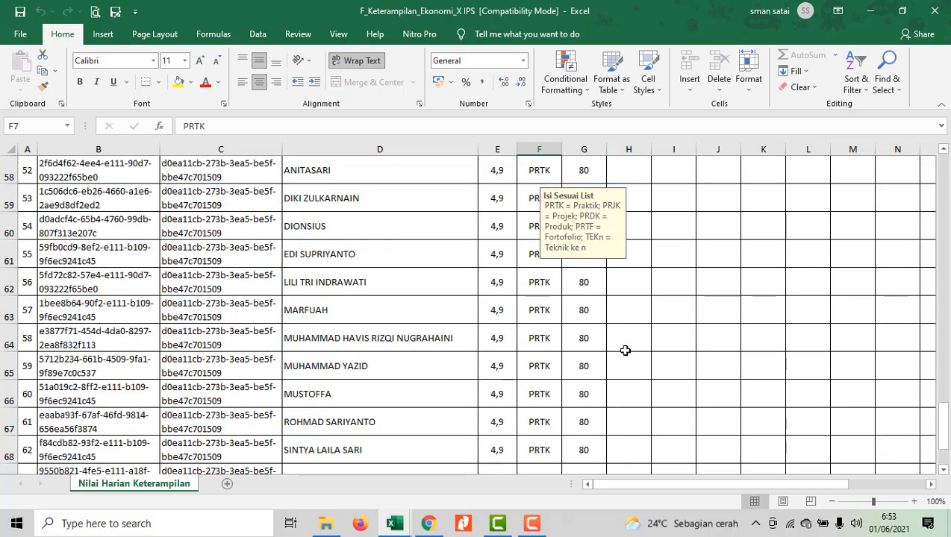
{"action": "scroll", "coordinate": [611, 328], "scroll_direction": "up", "scroll_amount": 11}
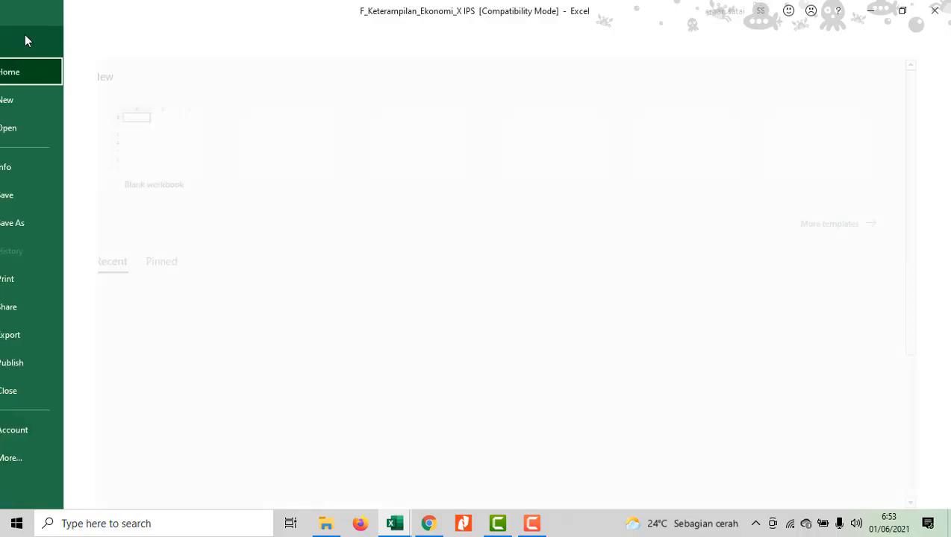
Save the skill grades as Excel 97-2003 Workbook F_Keterampilan_Ekonomi_X IPS in NILAI EKONOMI X IPS, replacing the existing file, and close the workbook.
{"action": "left_click", "coordinate": [22, 34]}
{"action": "left_click", "coordinate": [56, 229]}
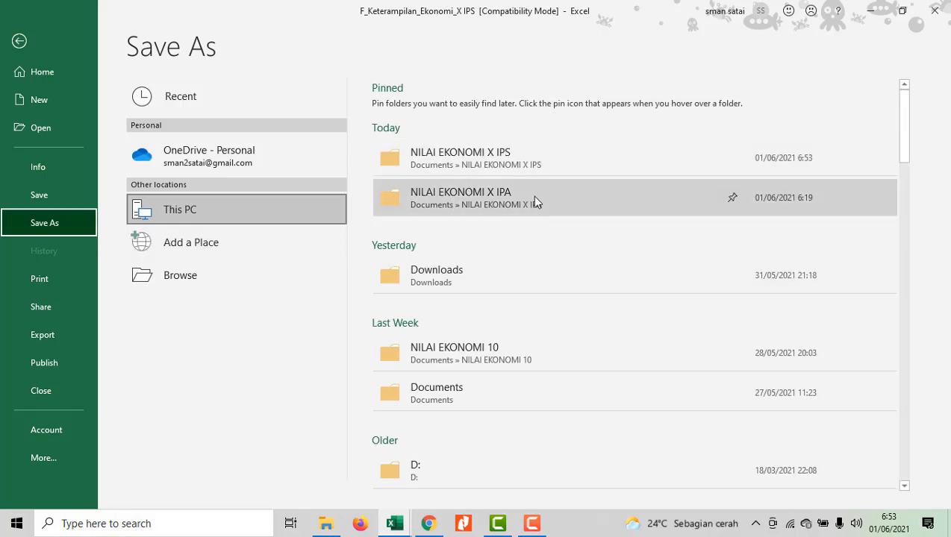
{"action": "left_click", "coordinate": [539, 158]}
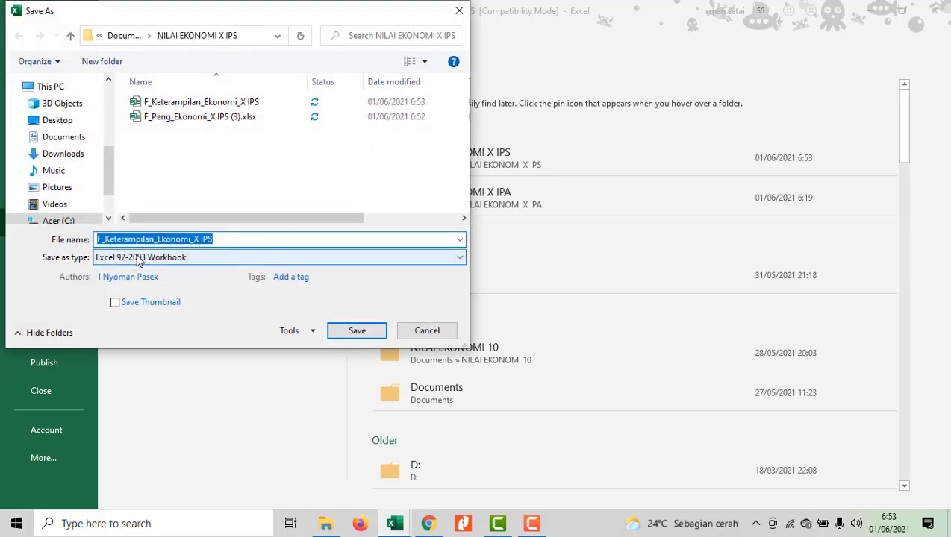
{"action": "left_click", "coordinate": [373, 331]}
{"action": "left_click", "coordinate": [514, 264]}
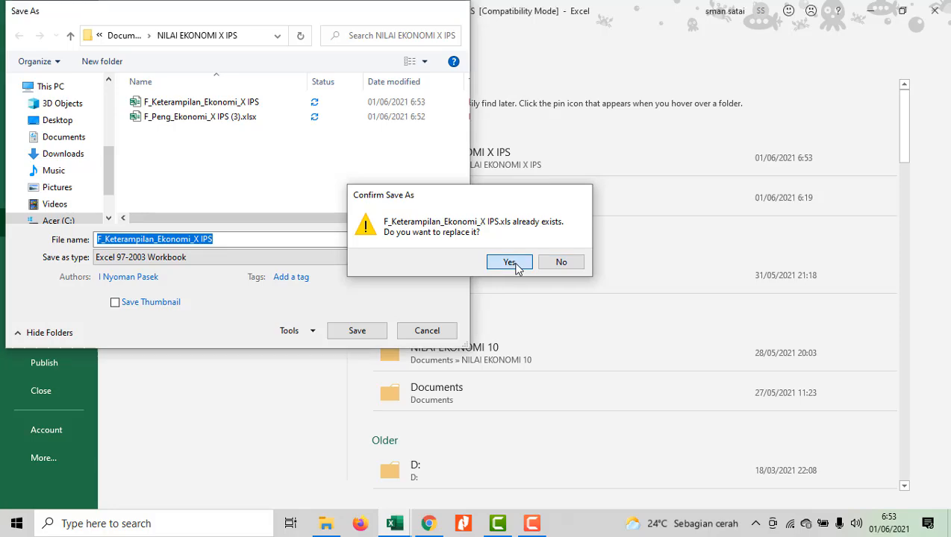
{"action": "left_click", "coordinate": [526, 352]}
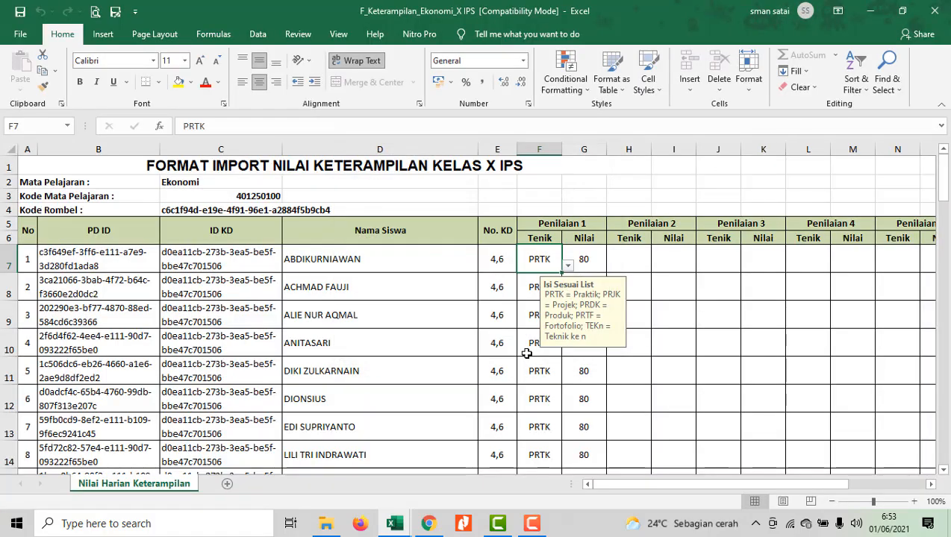
{"action": "left_click", "coordinate": [934, 11]}
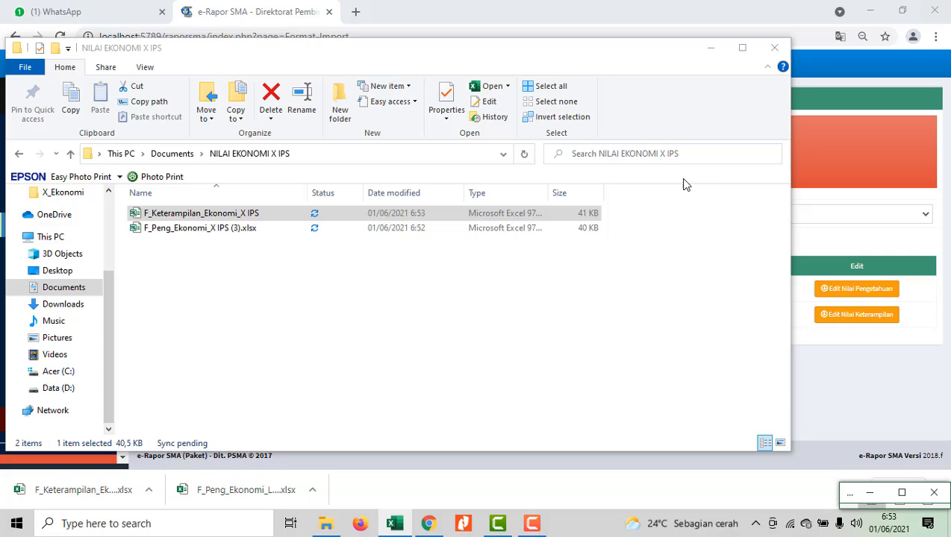
Close the NILAI EKONOMI X IPS folder window and open the Import Nilai Pengetahuan page in e-Rapor SMA.
{"action": "left_click", "coordinate": [774, 49]}
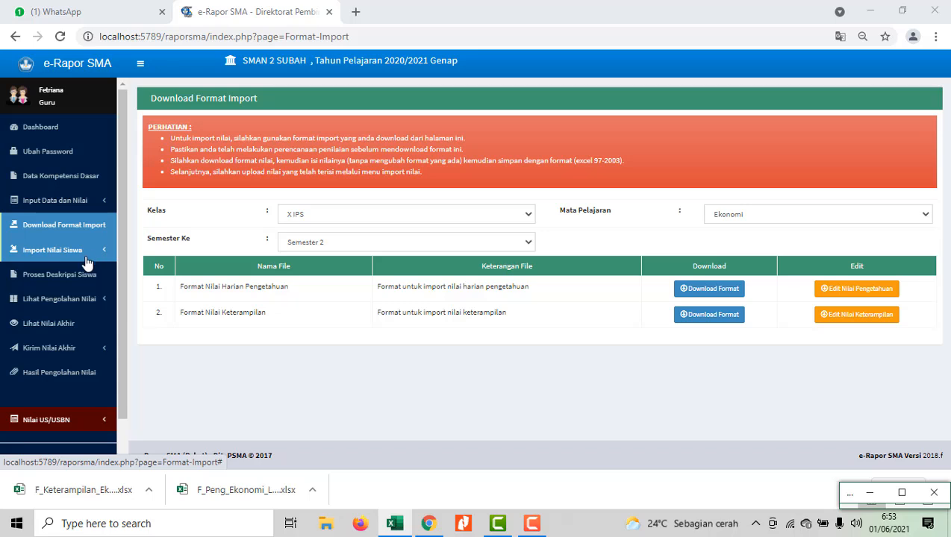
{"action": "left_click", "coordinate": [47, 254]}
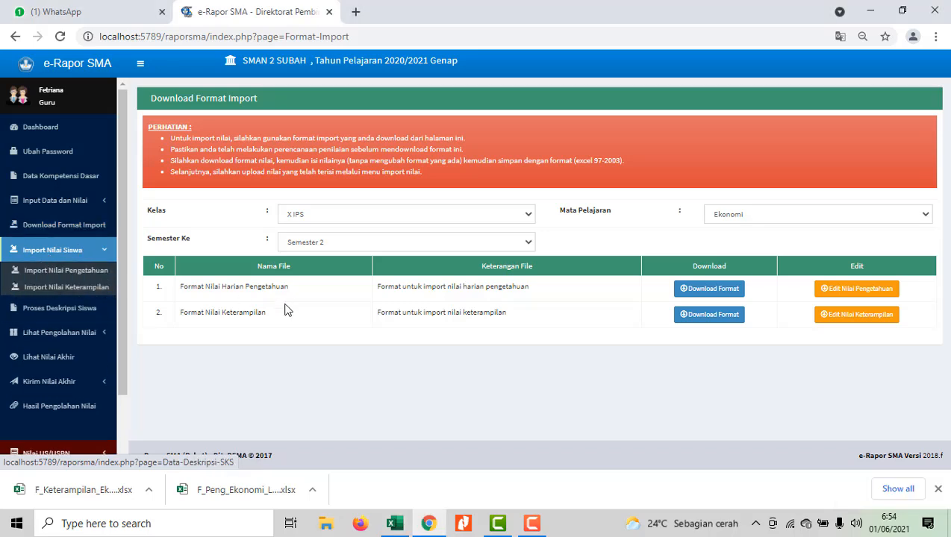
{"action": "left_click", "coordinate": [81, 273]}
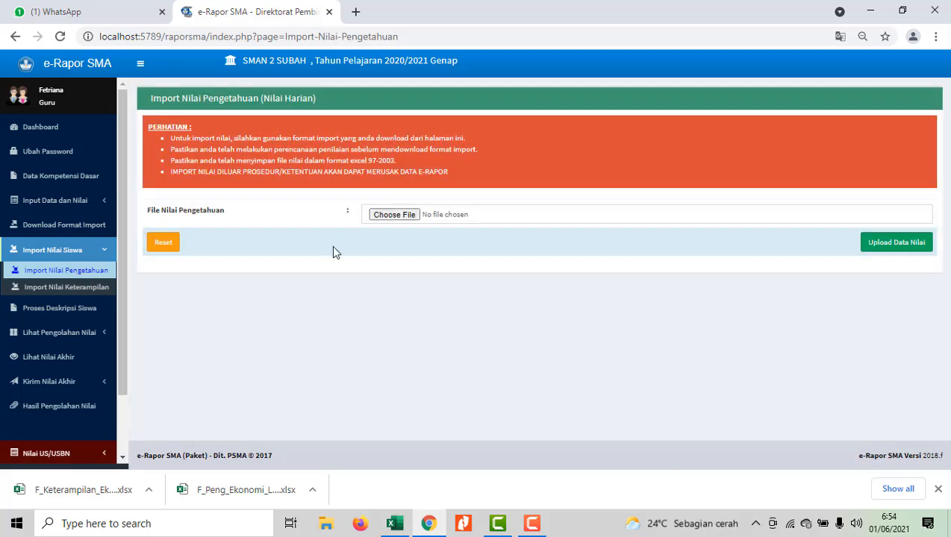
Upload the knowledge grade file F_Peng_Ekonomi_X IPS (3).xlsx from the NILAI EKONOMI X IPS folder.
{"action": "left_click", "coordinate": [413, 215]}
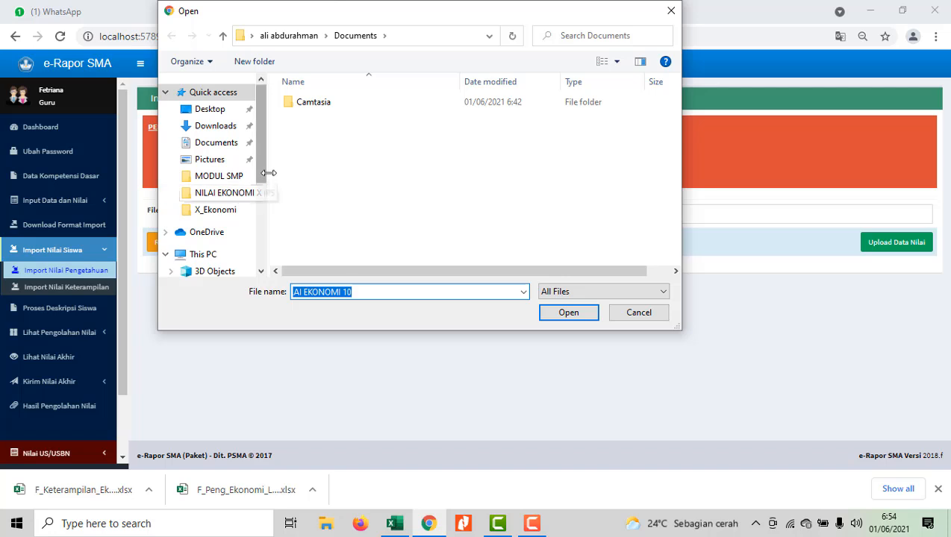
{"action": "left_click", "coordinate": [237, 195]}
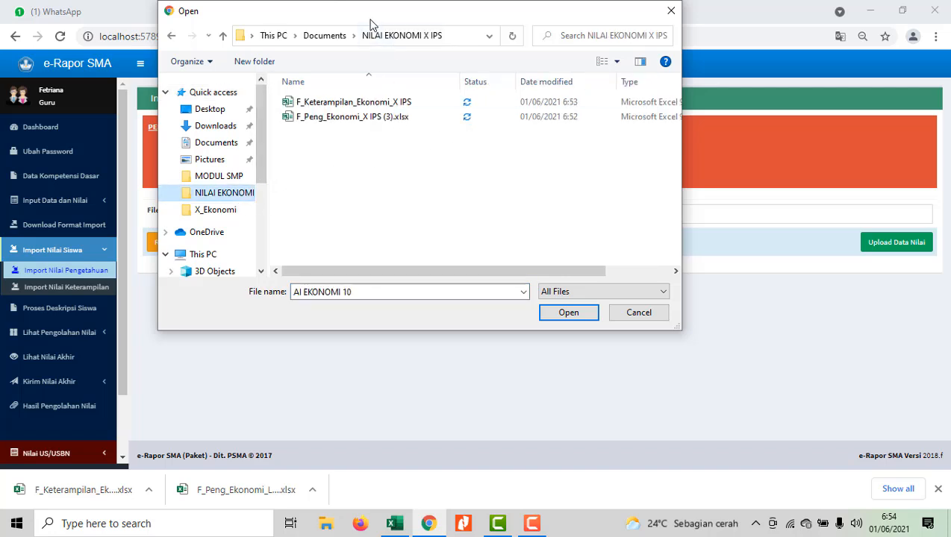
{"action": "left_click_drag", "start_coordinate": [370, 25], "coordinate": [445, 282]}
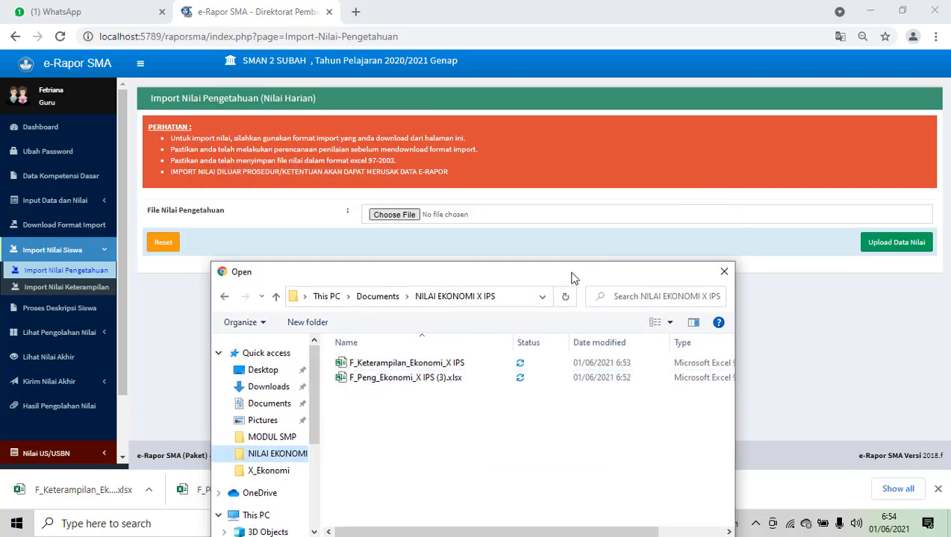
{"action": "left_click_drag", "start_coordinate": [542, 277], "coordinate": [537, 247]}
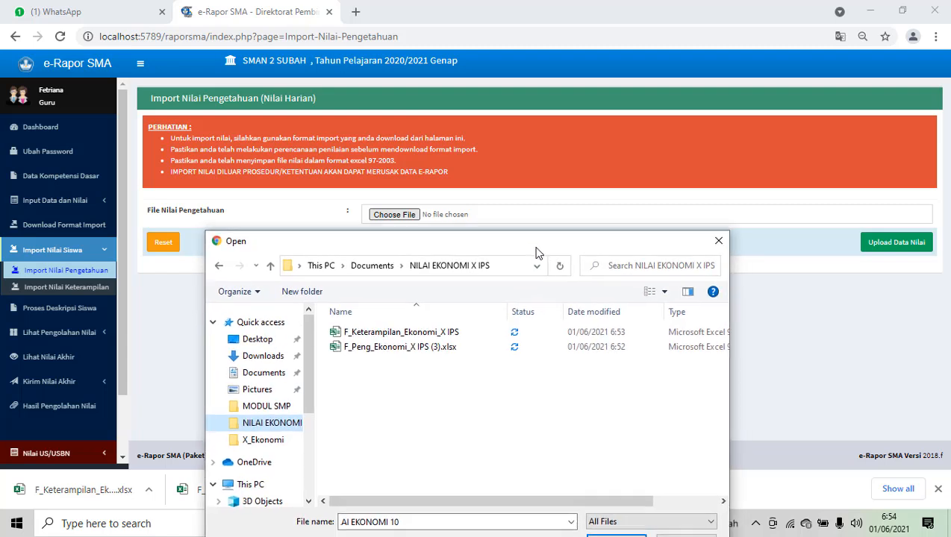
{"action": "left_click_drag", "start_coordinate": [493, 501], "coordinate": [583, 503]}
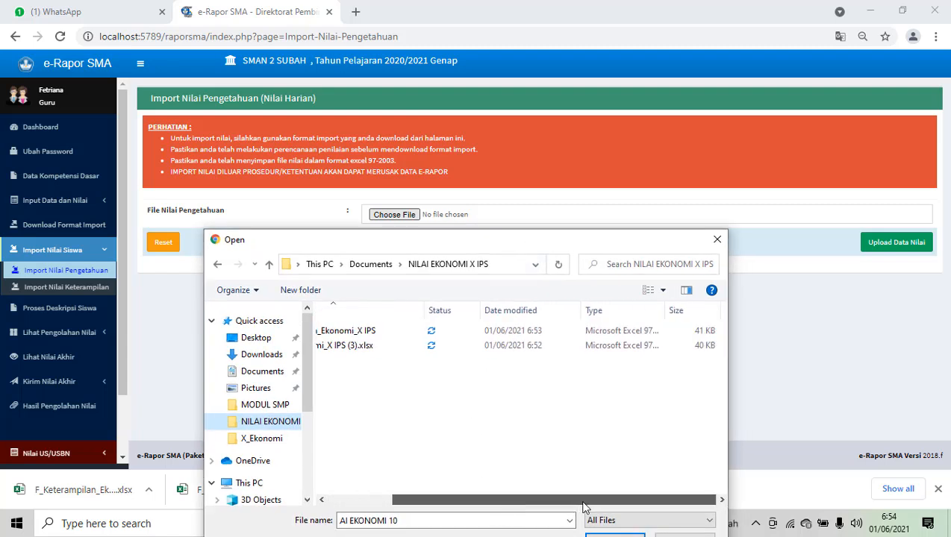
{"action": "left_click_drag", "start_coordinate": [575, 504], "coordinate": [454, 496]}
{"action": "left_click", "coordinate": [384, 345]}
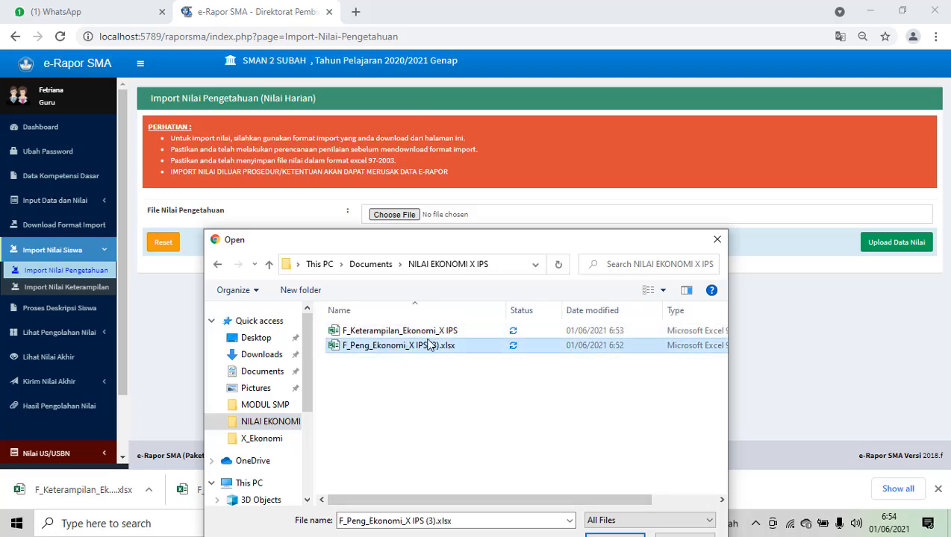
{"action": "left_click_drag", "start_coordinate": [621, 247], "coordinate": [535, 134]}
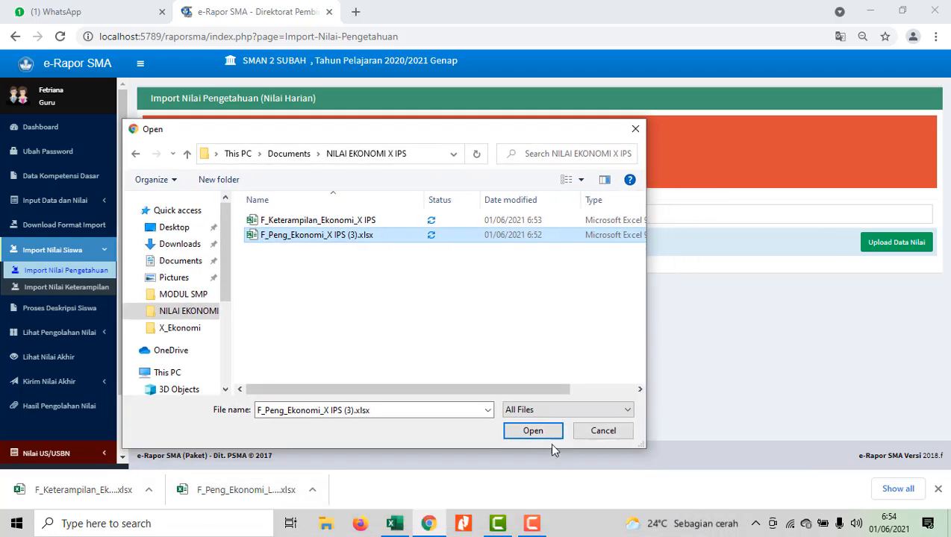
{"action": "left_click", "coordinate": [540, 433]}
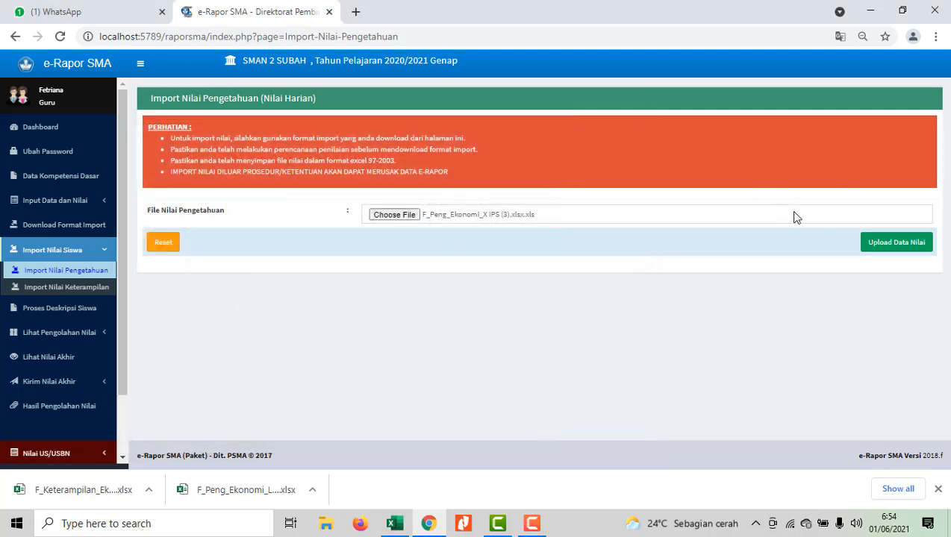
{"action": "left_click", "coordinate": [903, 249]}
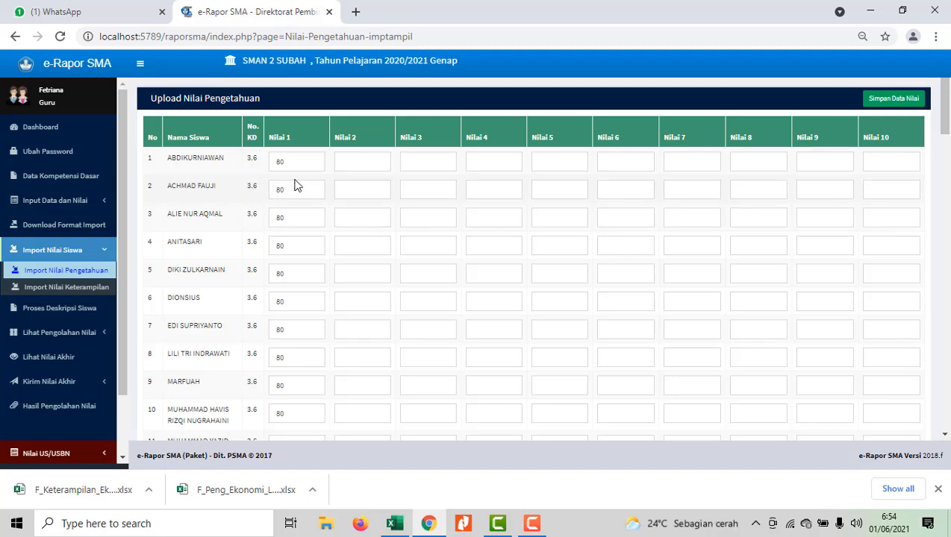
Check the uploaded knowledge grades through the last student row and save the grade data.
{"action": "scroll", "coordinate": [295, 186], "scroll_direction": "down", "scroll_amount": 4}
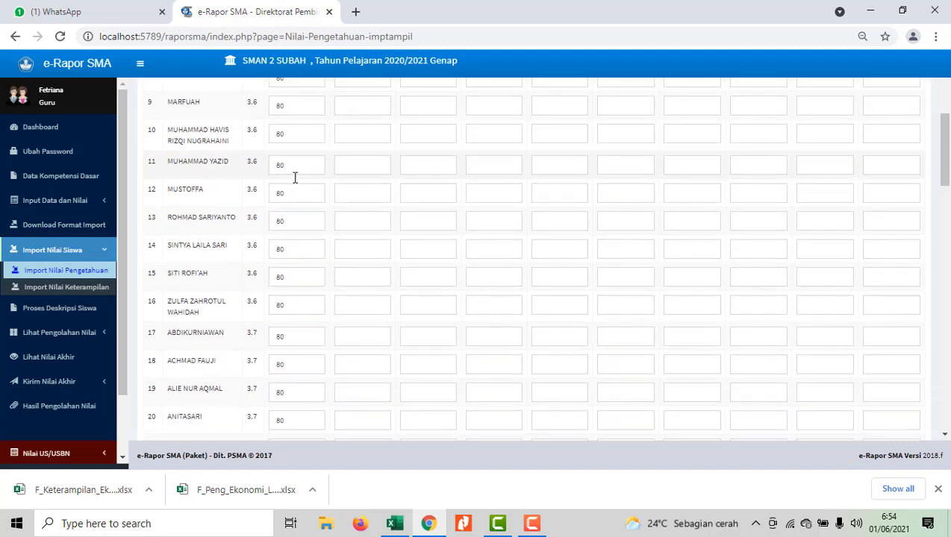
{"action": "scroll", "coordinate": [295, 178], "scroll_direction": "down", "scroll_amount": 6}
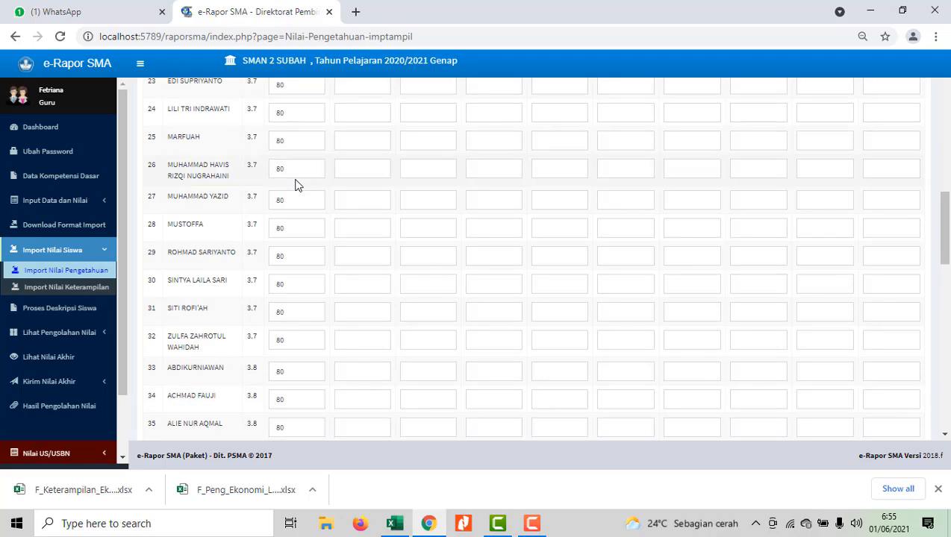
{"action": "scroll", "coordinate": [297, 181], "scroll_direction": "down", "scroll_amount": 10}
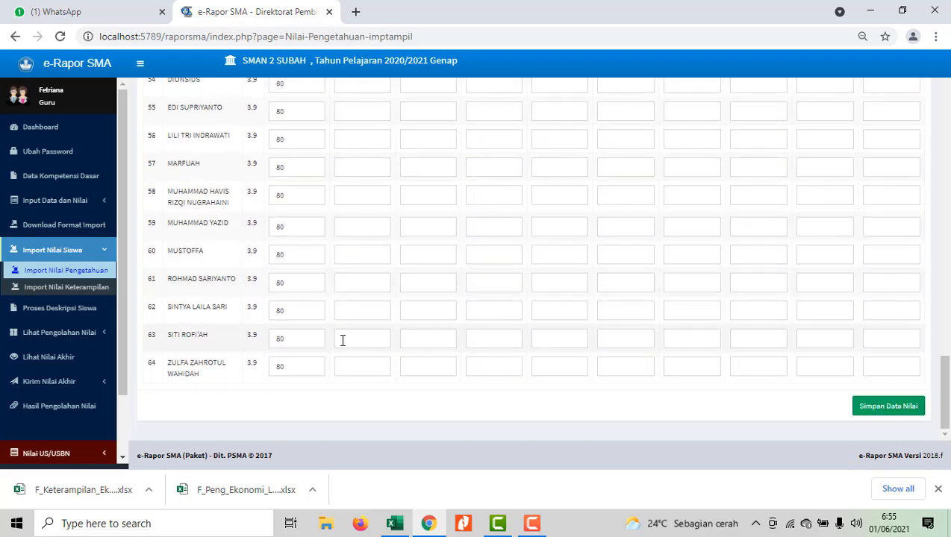
{"action": "scroll", "coordinate": [333, 314], "scroll_direction": "up", "scroll_amount": 20}
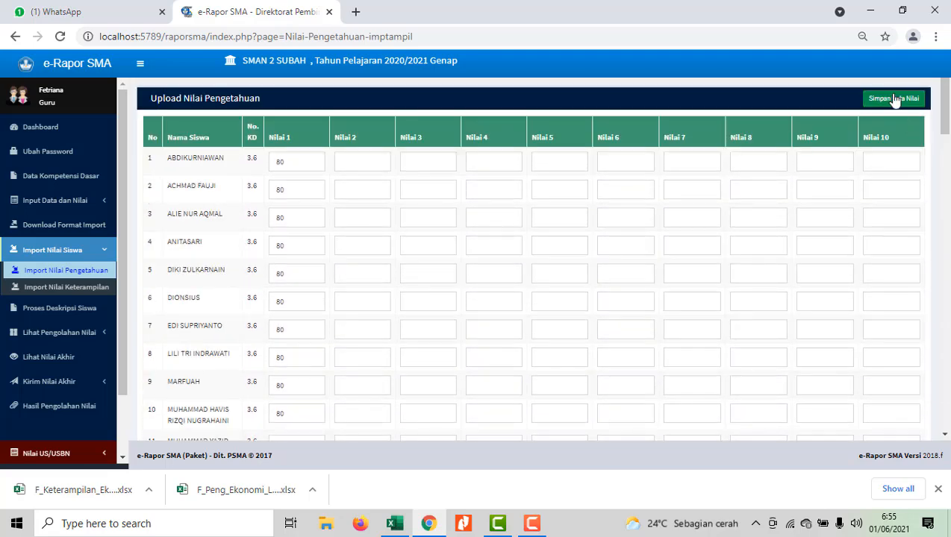
{"action": "left_click", "coordinate": [893, 99]}
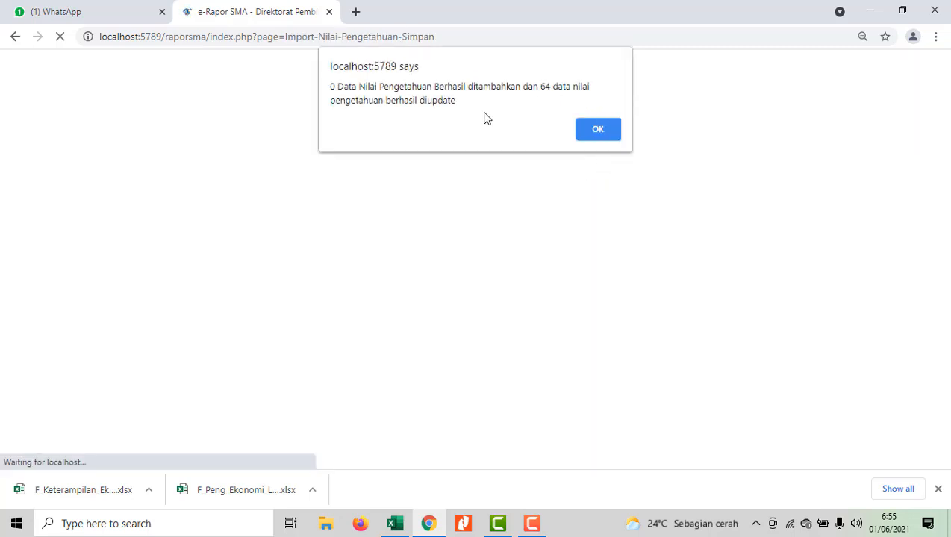
{"action": "left_click", "coordinate": [597, 129]}
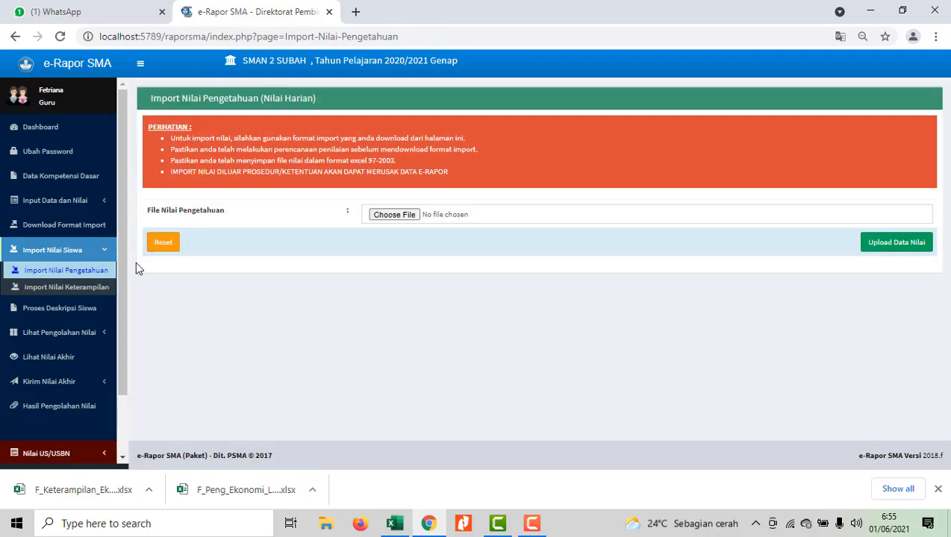
Open the Import Nilai Keterampilan page and upload F_Keterampilan_Ekonomi_X IPS from the NILAI EKONOMI X IPS folder.
{"action": "left_click", "coordinate": [76, 294]}
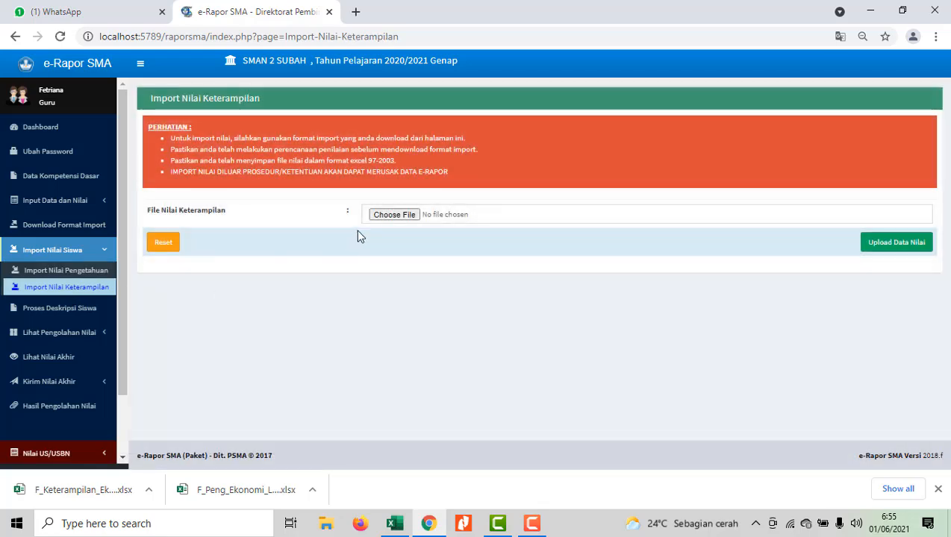
{"action": "left_click", "coordinate": [398, 217]}
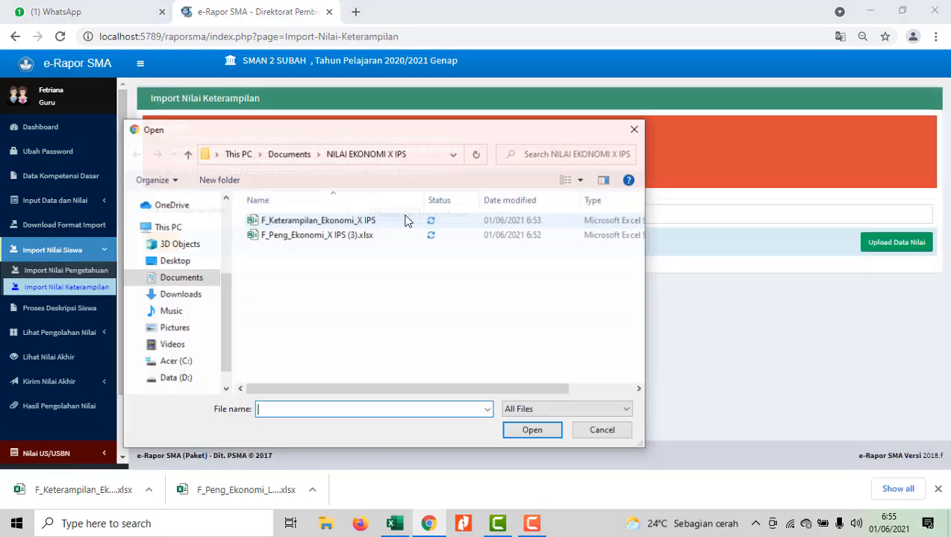
{"action": "left_click", "coordinate": [294, 224]}
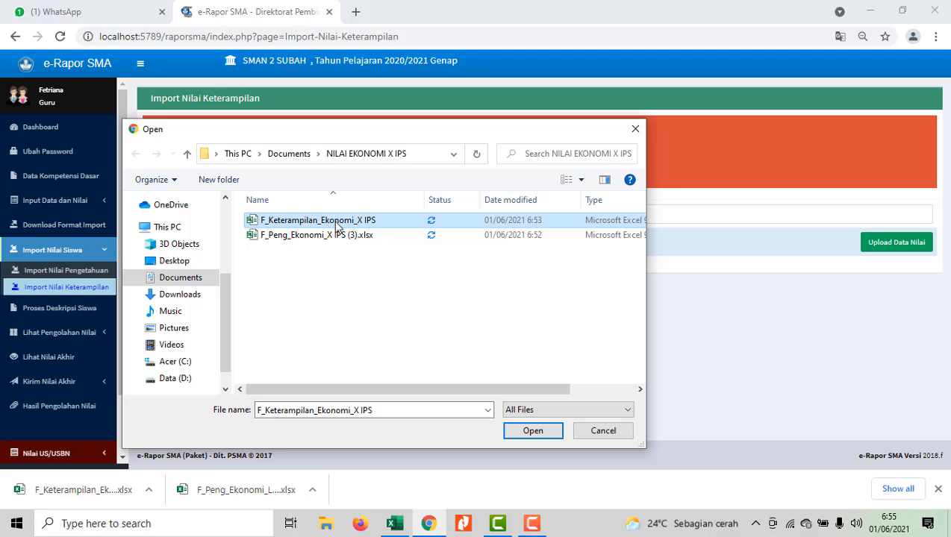
{"action": "left_click", "coordinate": [532, 431]}
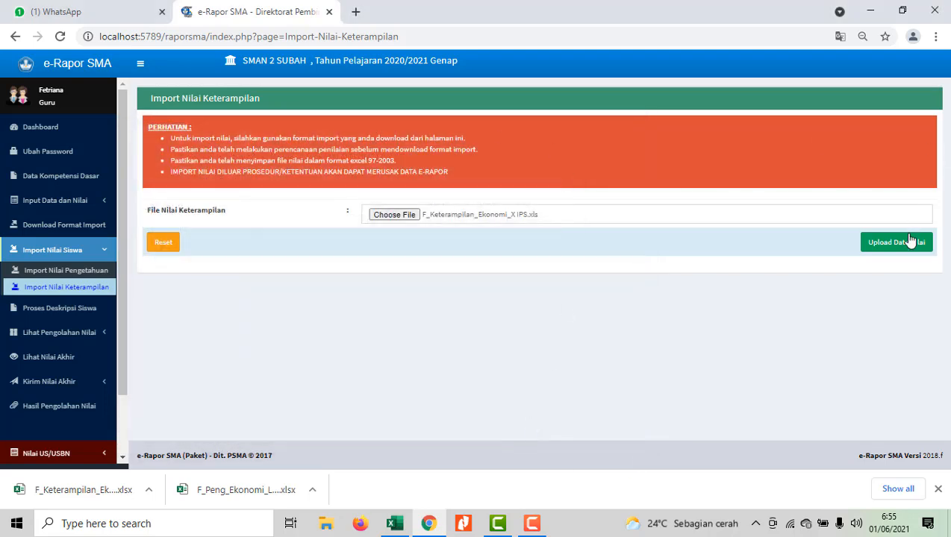
{"action": "left_click", "coordinate": [904, 244]}
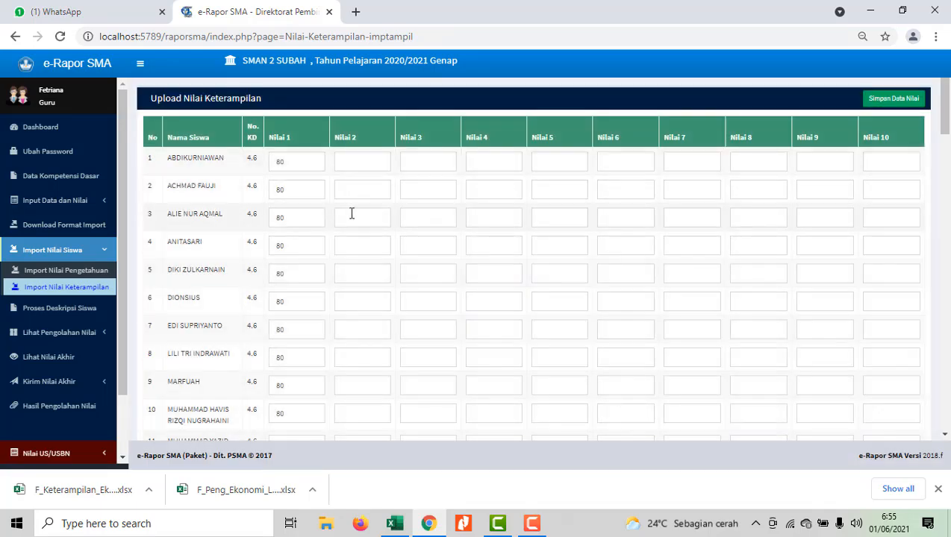
Check the uploaded skill grades for every student and basic competency, and save the grade data.
{"action": "scroll", "coordinate": [352, 213], "scroll_direction": "down", "scroll_amount": 6}
{"action": "scroll", "coordinate": [348, 207], "scroll_direction": "up", "scroll_amount": 7}
{"action": "scroll", "coordinate": [342, 199], "scroll_direction": "down", "scroll_amount": 9}
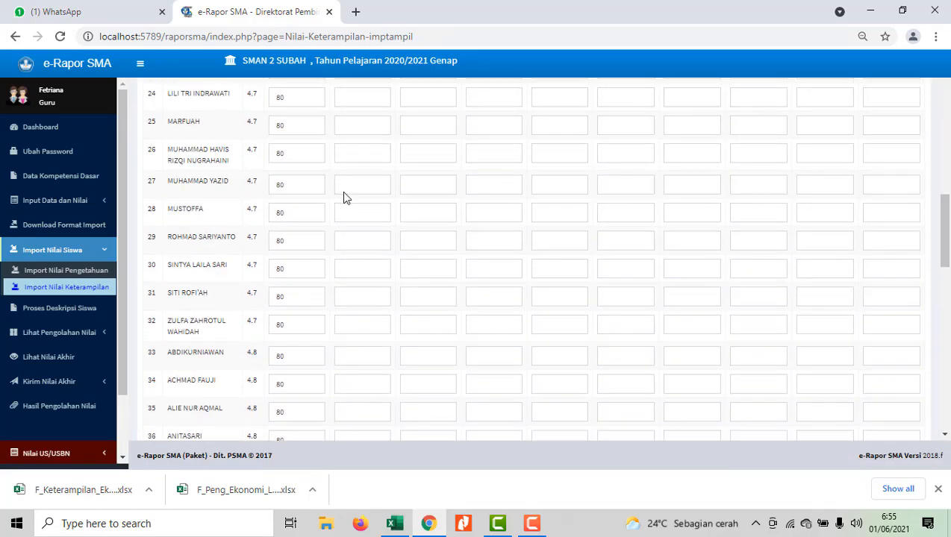
{"action": "scroll", "coordinate": [345, 196], "scroll_direction": "down", "scroll_amount": 10}
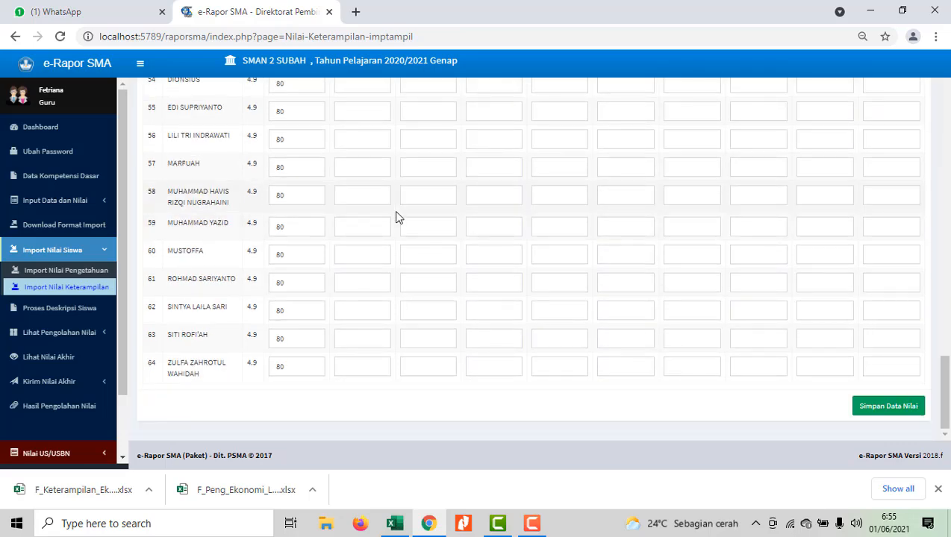
{"action": "scroll", "coordinate": [397, 216], "scroll_direction": "up", "scroll_amount": 11}
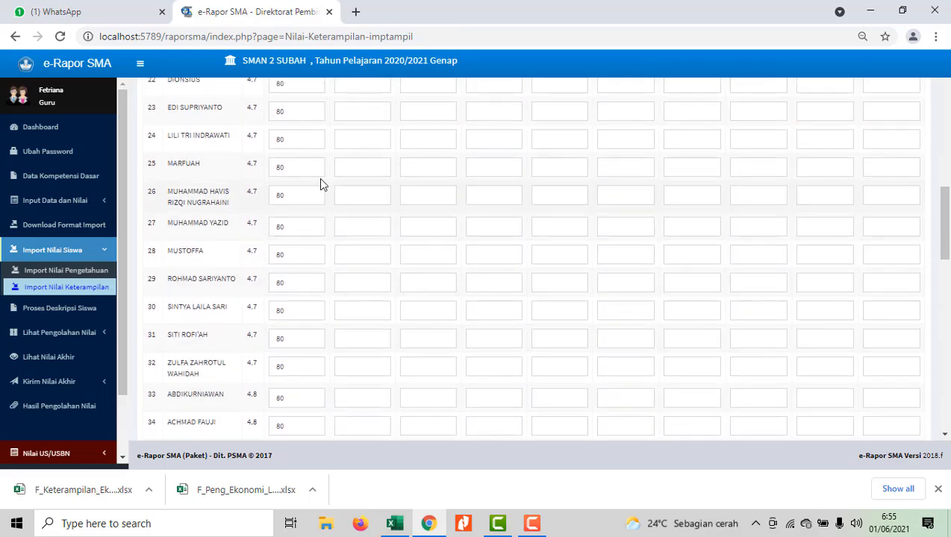
{"action": "scroll", "coordinate": [321, 182], "scroll_direction": "up", "scroll_amount": 7}
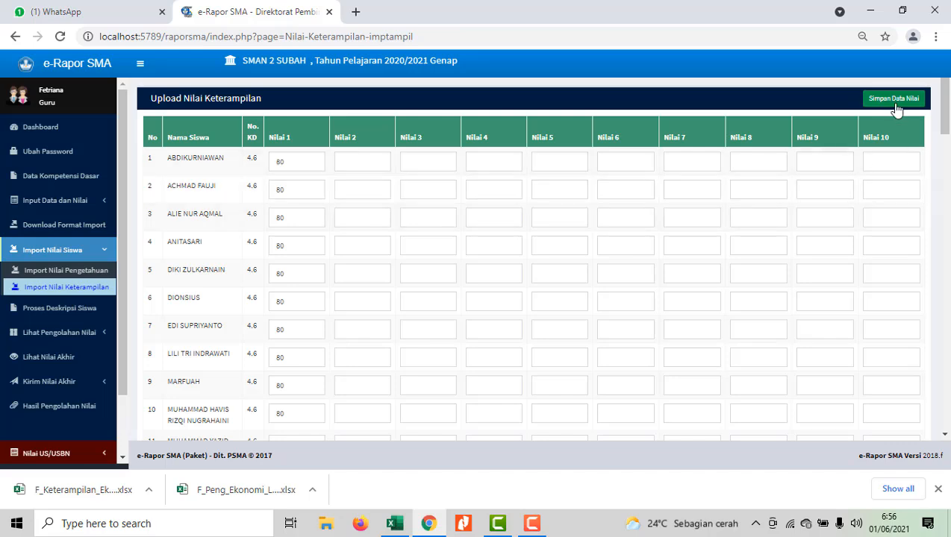
{"action": "scroll", "coordinate": [280, 342], "scroll_direction": "down", "scroll_amount": 15}
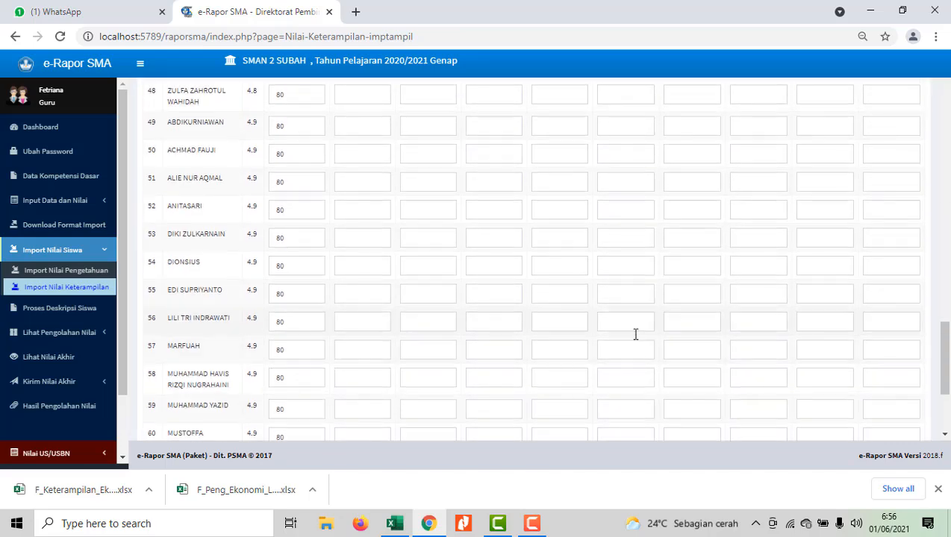
{"action": "scroll", "coordinate": [632, 310], "scroll_direction": "up", "scroll_amount": 18}
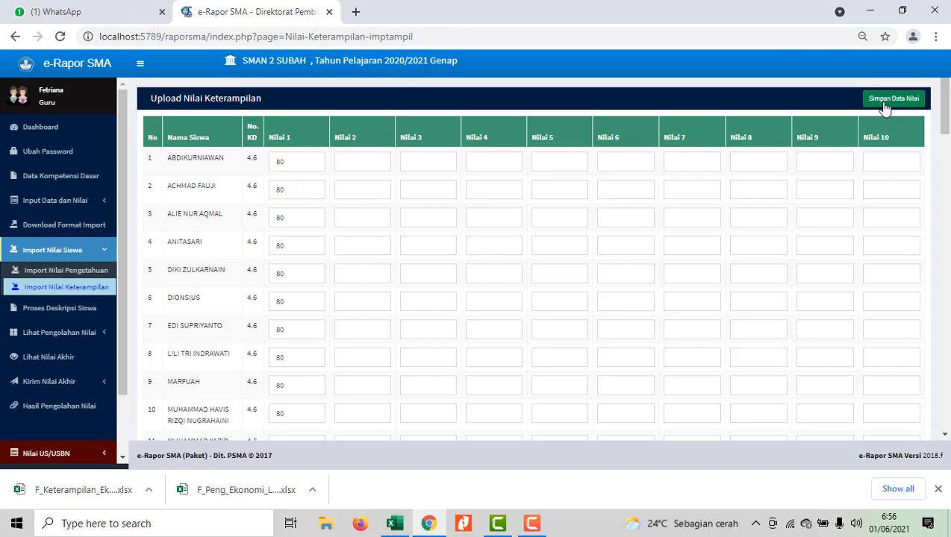
{"action": "left_click", "coordinate": [883, 102]}
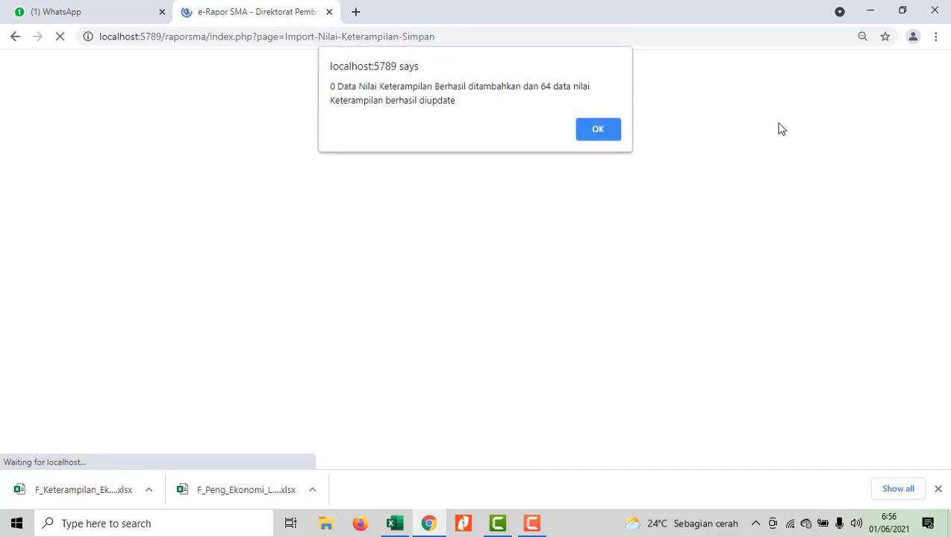
{"action": "left_click", "coordinate": [597, 140]}
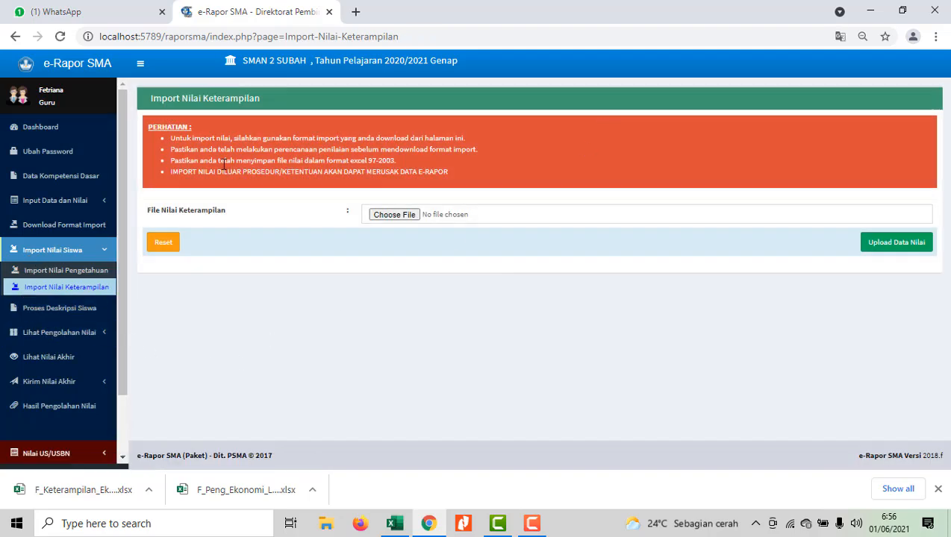
Open the Input Nilai Sikap Spiritual page and load the student list for class X IPS, subject Ekonomi, Semester 2.
{"action": "left_click", "coordinate": [91, 202]}
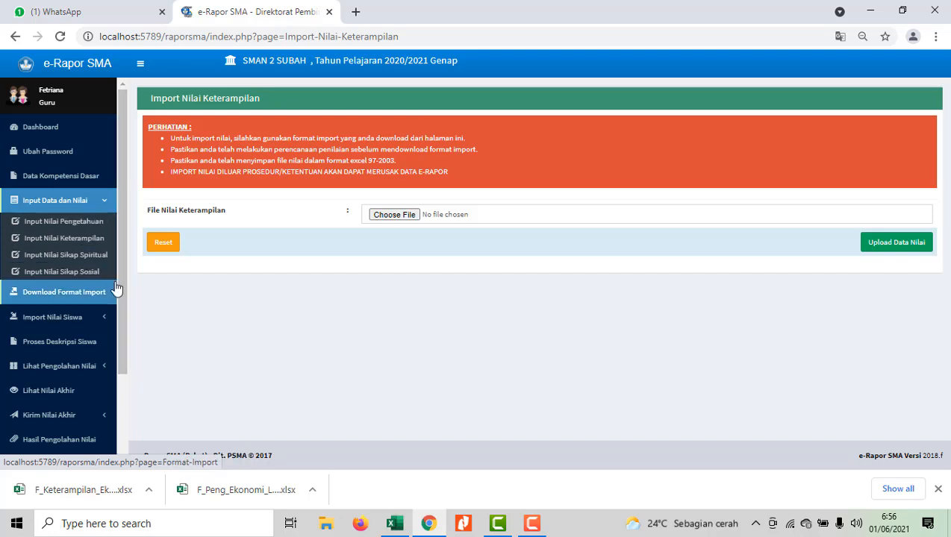
{"action": "left_click", "coordinate": [71, 257]}
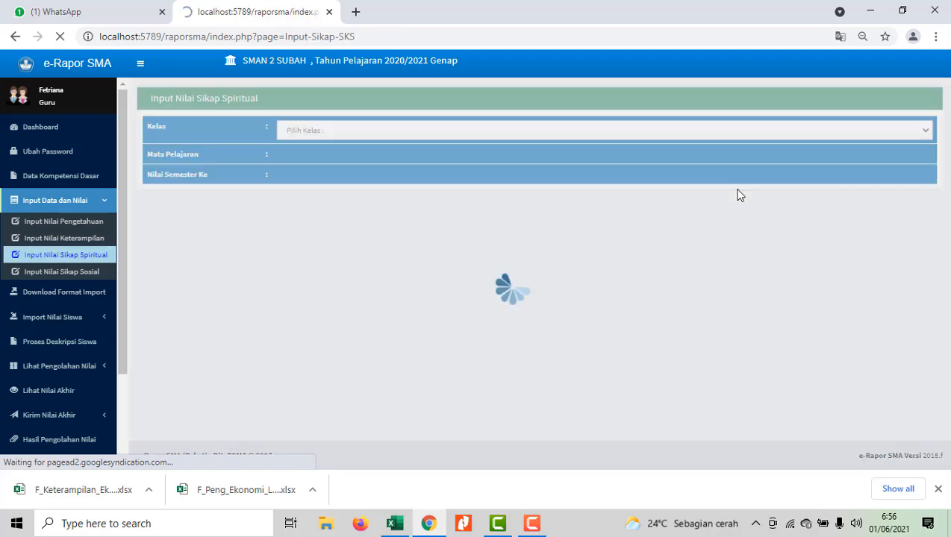
{"action": "left_click", "coordinate": [351, 135]}
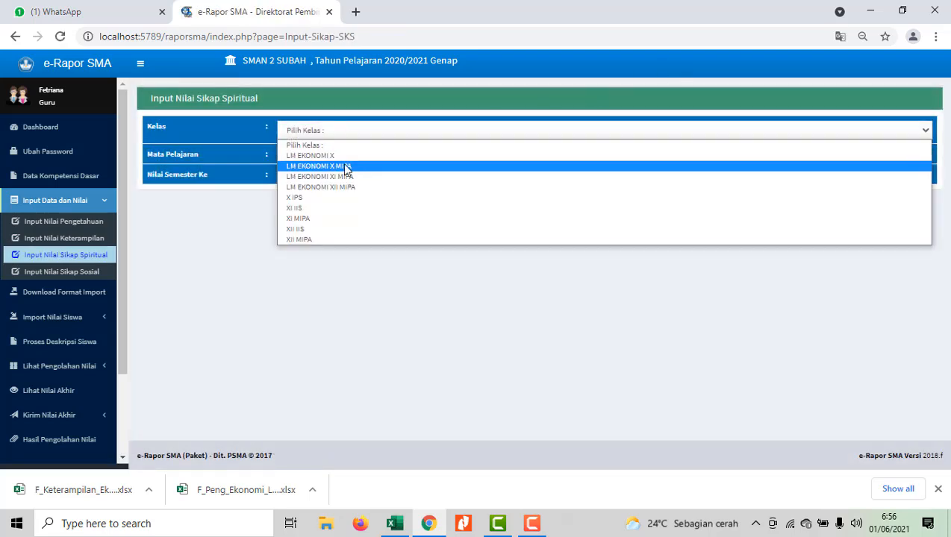
{"action": "left_click", "coordinate": [328, 199]}
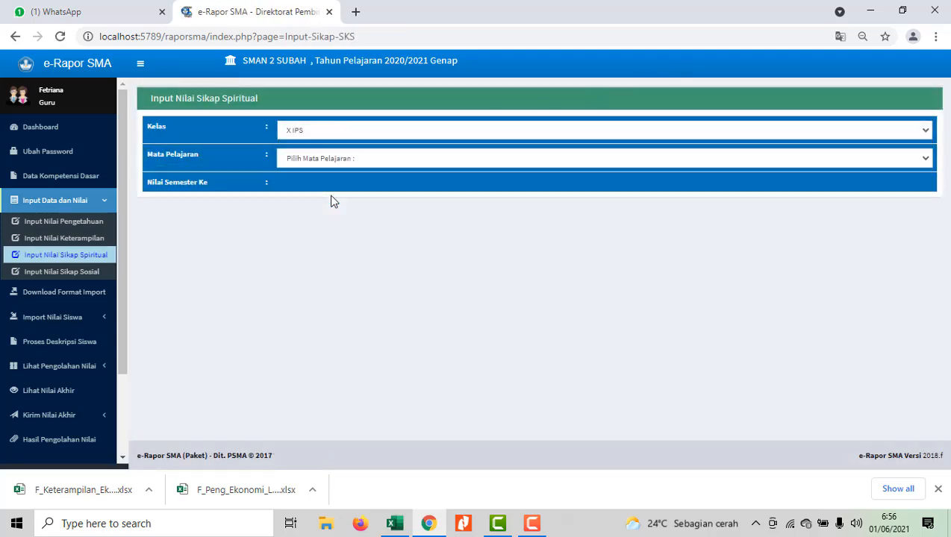
{"action": "left_click", "coordinate": [416, 155]}
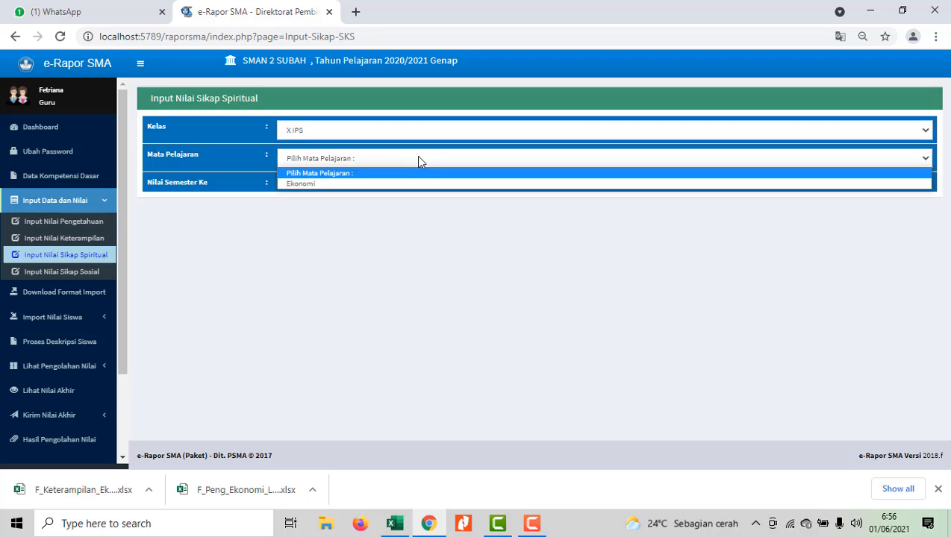
{"action": "left_click", "coordinate": [312, 186]}
{"action": "left_click", "coordinate": [324, 194]}
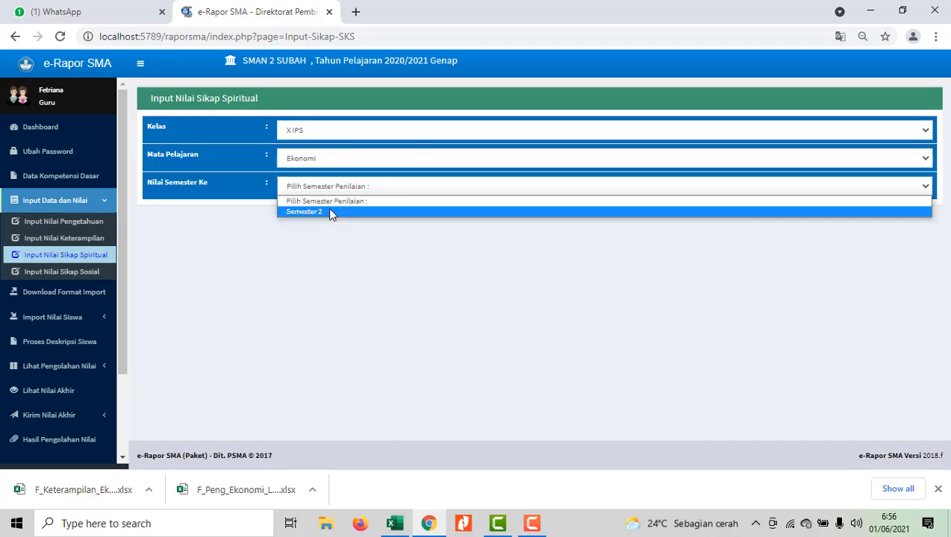
{"action": "left_click", "coordinate": [338, 212]}
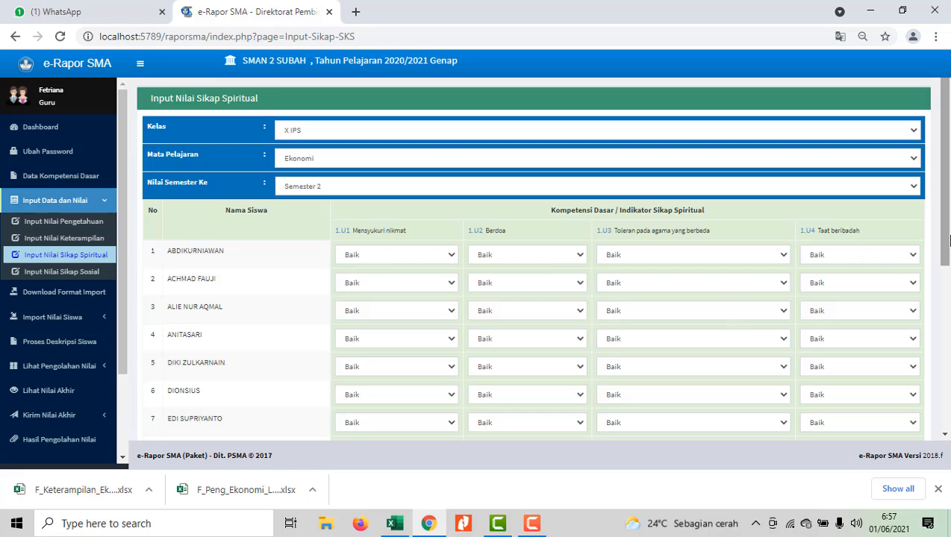
Check the spiritual attitude grades through the last student row, keep every indicator at Baik, and save them.
{"action": "left_click_drag", "start_coordinate": [945, 261], "coordinate": [949, 382]}
{"action": "scroll", "coordinate": [422, 297], "scroll_direction": "up", "scroll_amount": 5}
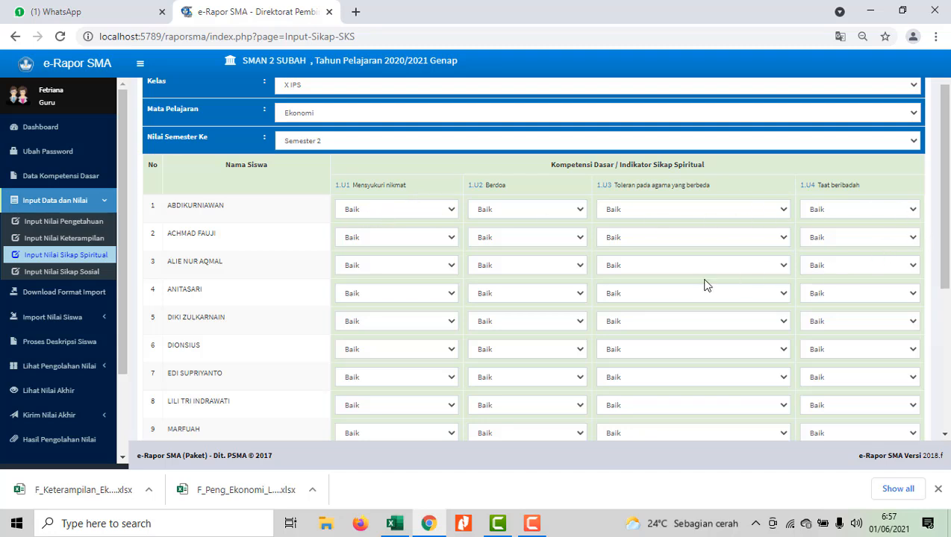
{"action": "left_click_drag", "start_coordinate": [947, 208], "coordinate": [949, 347]}
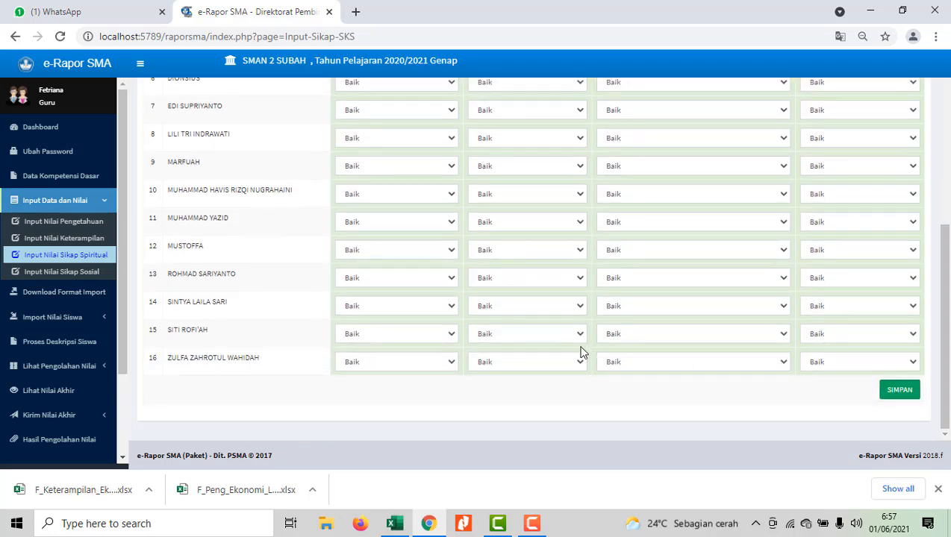
{"action": "left_click", "coordinate": [897, 395]}
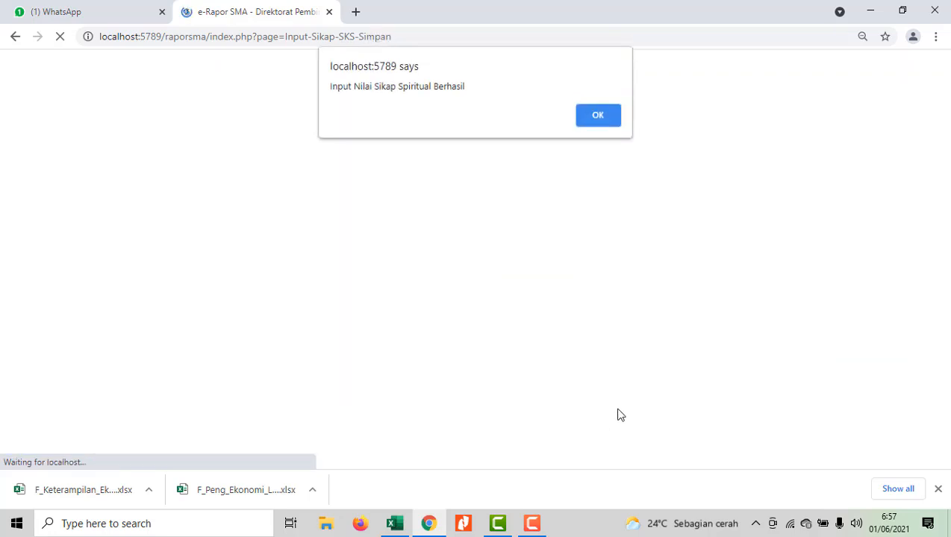
{"action": "left_click", "coordinate": [596, 116]}
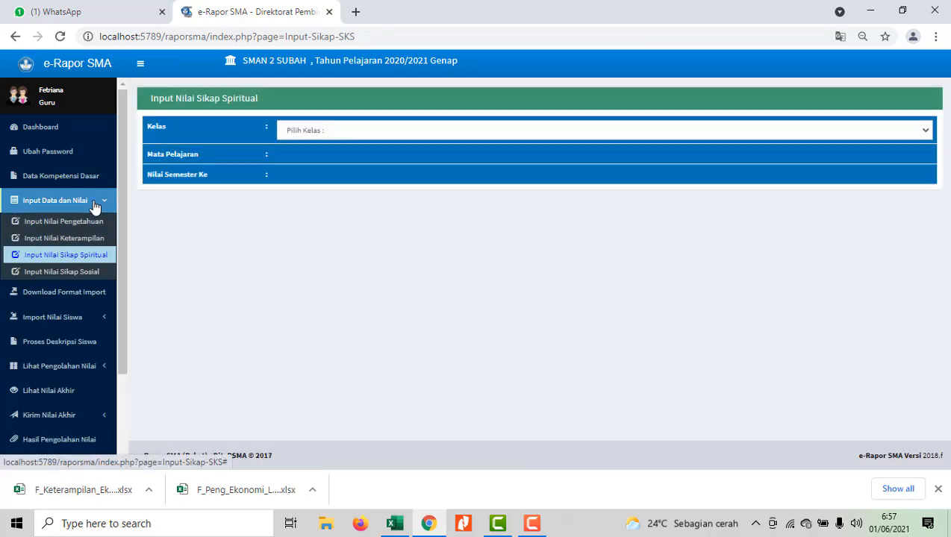
Open the Input Nilai Sikap Sosial page and load the student list for class X IPS, subject Ekonomi, Semester 2.
{"action": "left_click_drag", "start_coordinate": [94, 204], "coordinate": [93, 199]}
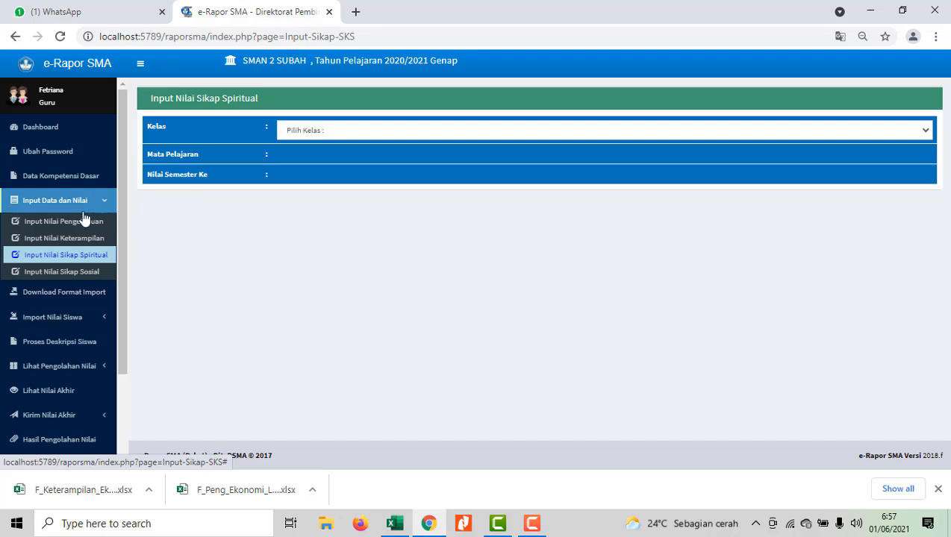
{"action": "left_click", "coordinate": [60, 276]}
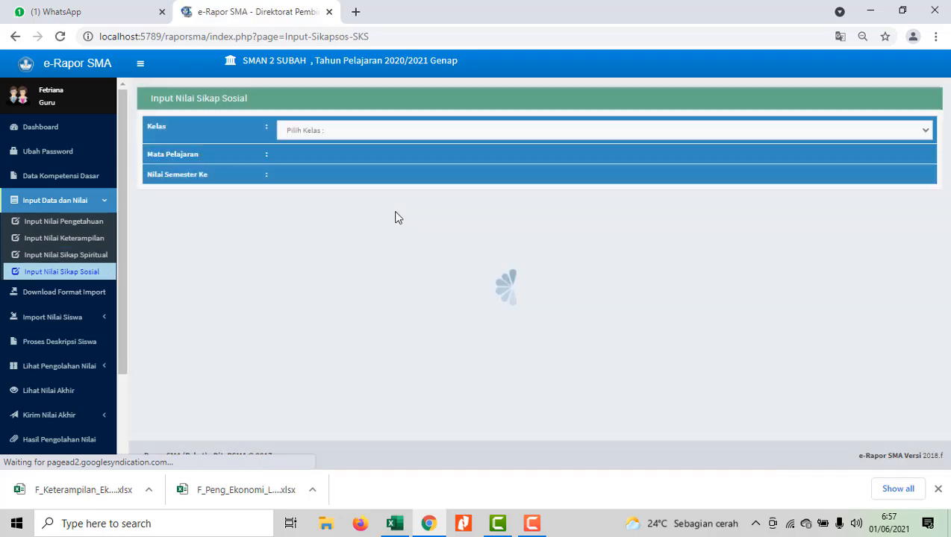
{"action": "left_click", "coordinate": [399, 130]}
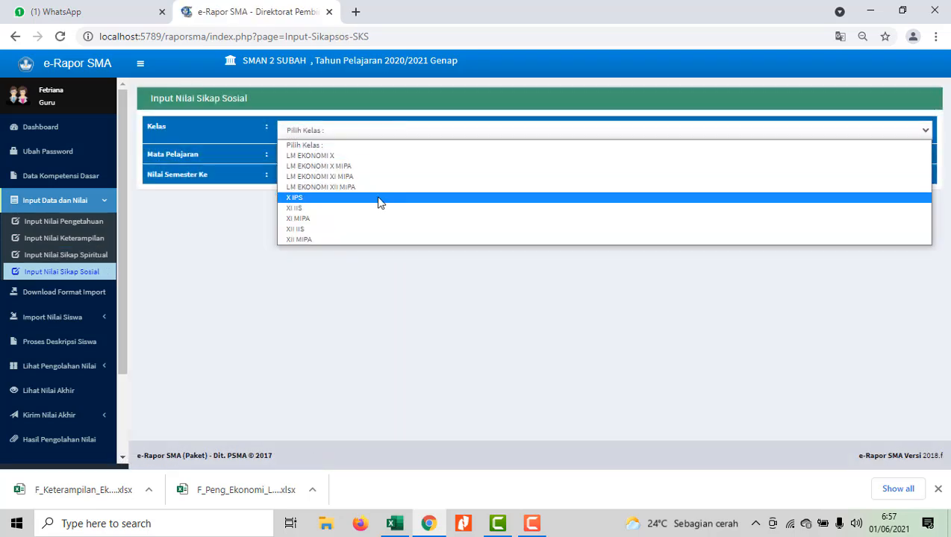
{"action": "left_click", "coordinate": [378, 199]}
{"action": "left_click", "coordinate": [388, 158]}
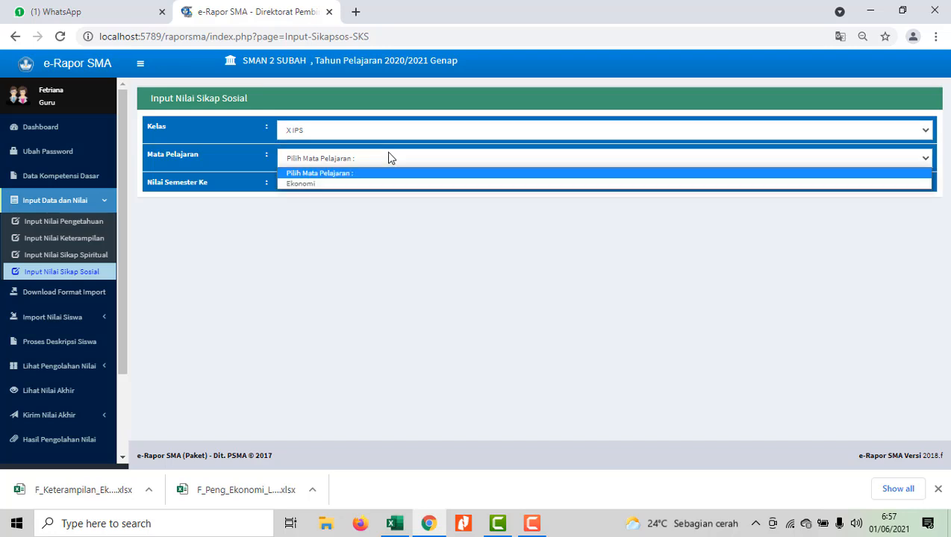
{"action": "left_click", "coordinate": [363, 185]}
{"action": "left_click", "coordinate": [364, 187]}
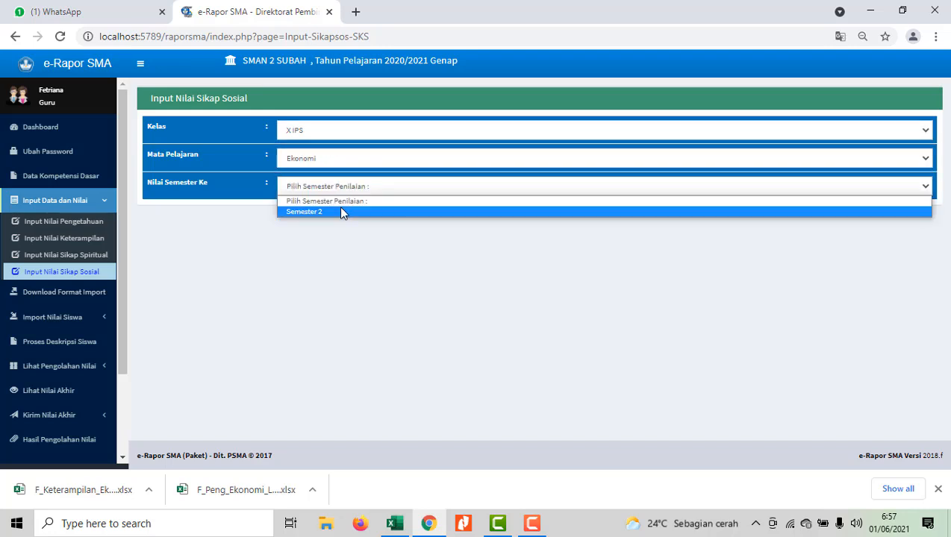
{"action": "left_click", "coordinate": [335, 214]}
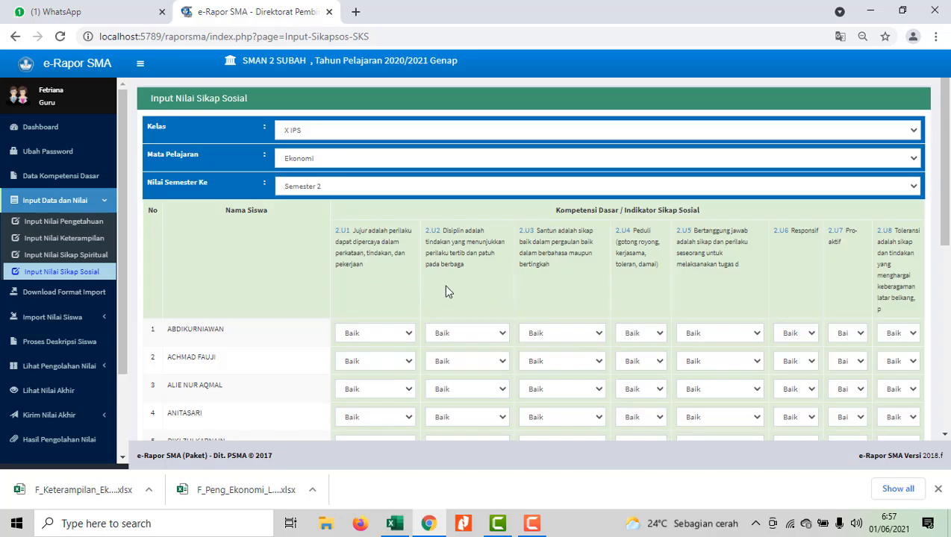
Look at the social attitude rating options for the first student, keep all grades at Baik, and save them.
{"action": "left_click", "coordinate": [402, 333]}
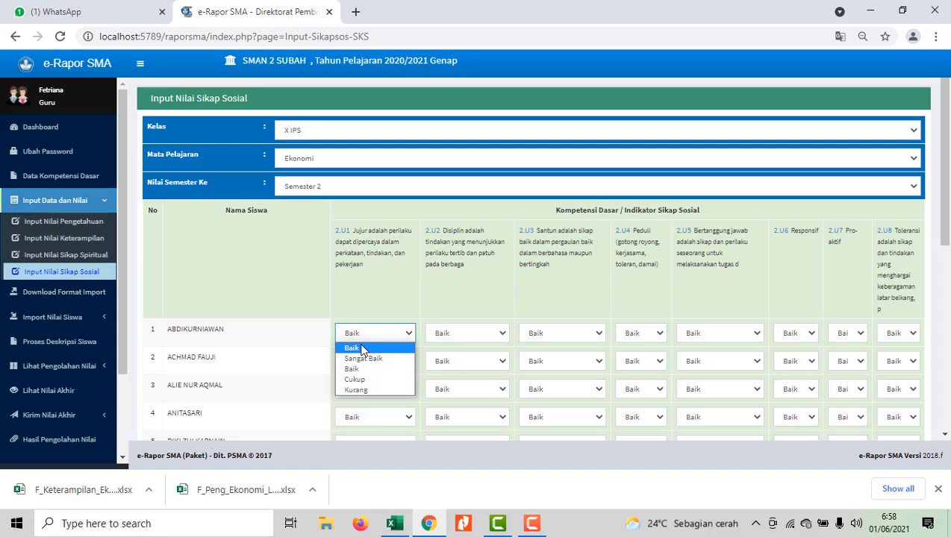
{"action": "scroll", "coordinate": [527, 335], "scroll_direction": "down", "scroll_amount": 5}
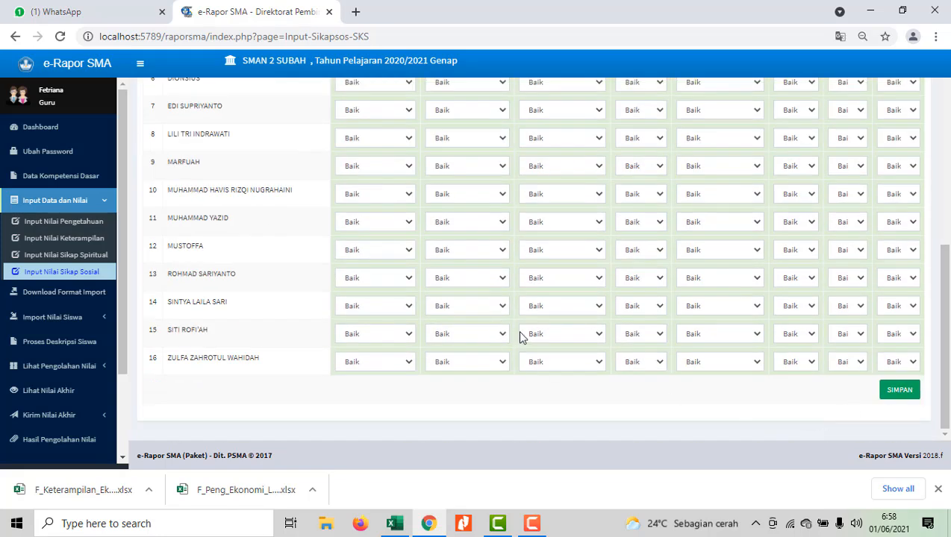
{"action": "left_click", "coordinate": [899, 391]}
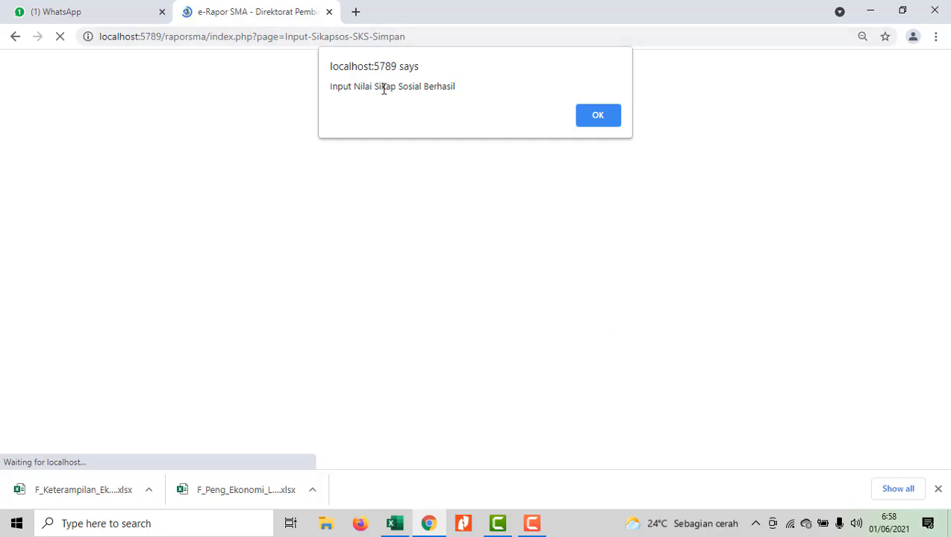
{"action": "left_click", "coordinate": [597, 118]}
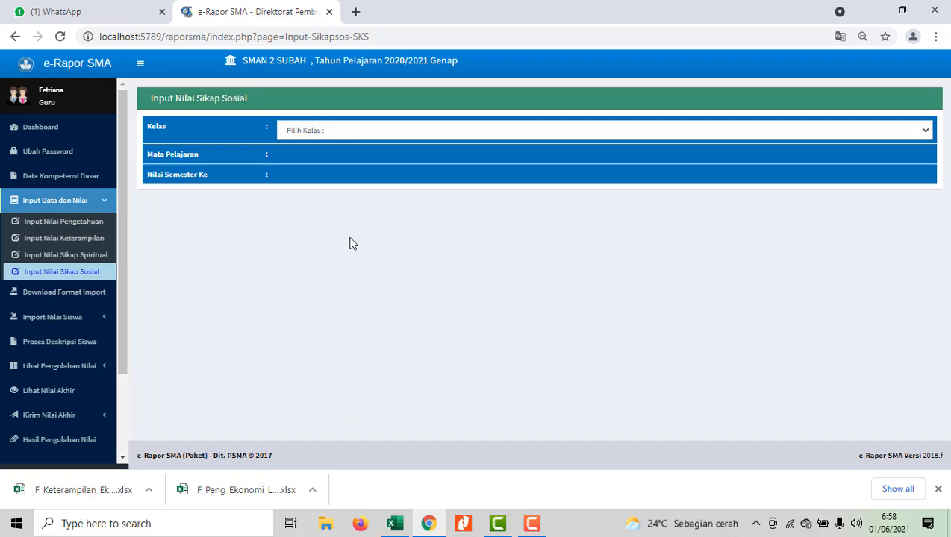
Open the Input Nilai Pengetahuan page and select class X IPS, subject Ekonomi and basic competency 10(2) - 3.6.
{"action": "left_click", "coordinate": [67, 227]}
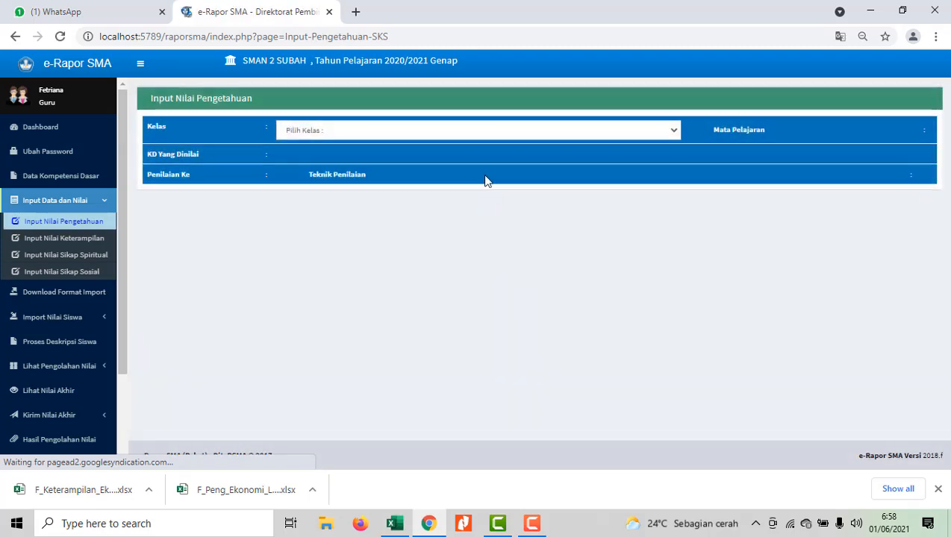
{"action": "left_click", "coordinate": [418, 131]}
{"action": "left_click", "coordinate": [353, 199]}
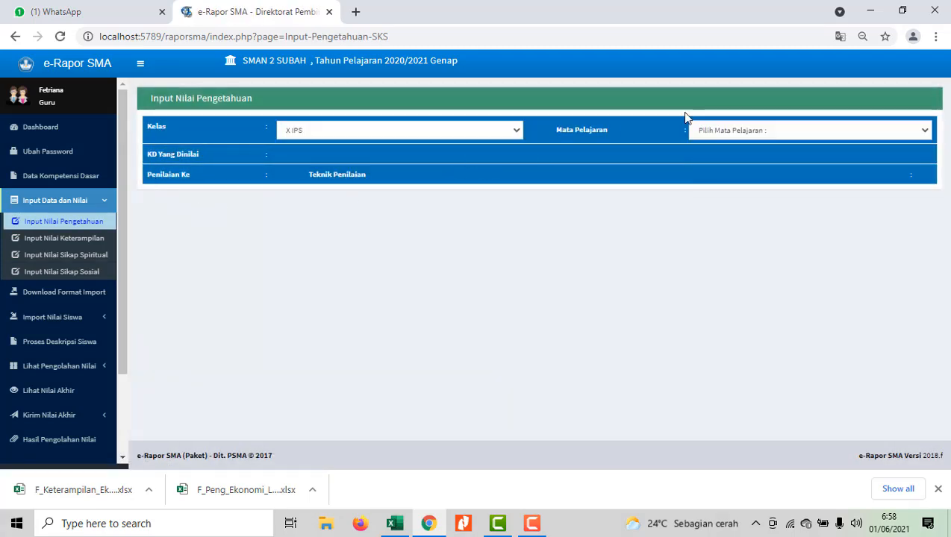
{"action": "left_click", "coordinate": [750, 130]}
{"action": "left_click", "coordinate": [753, 156]}
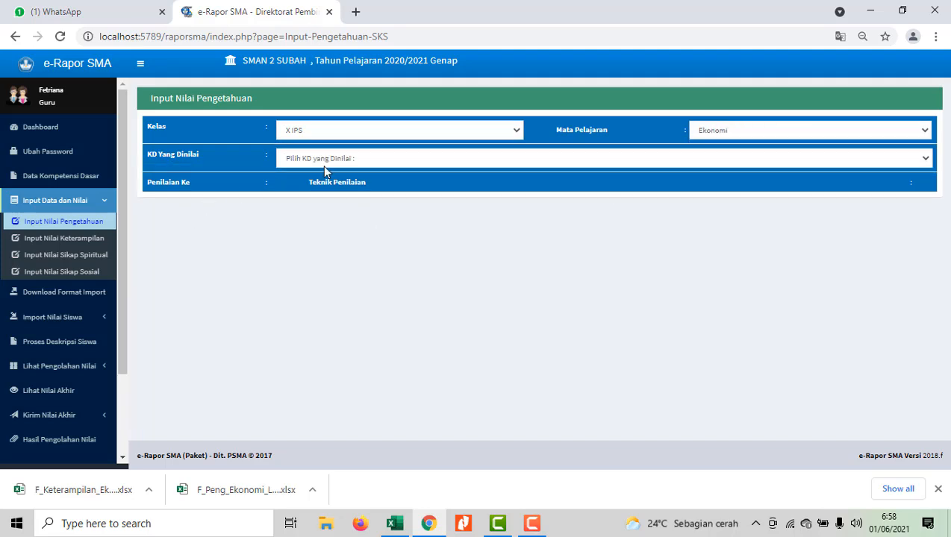
{"action": "left_click", "coordinate": [324, 159]}
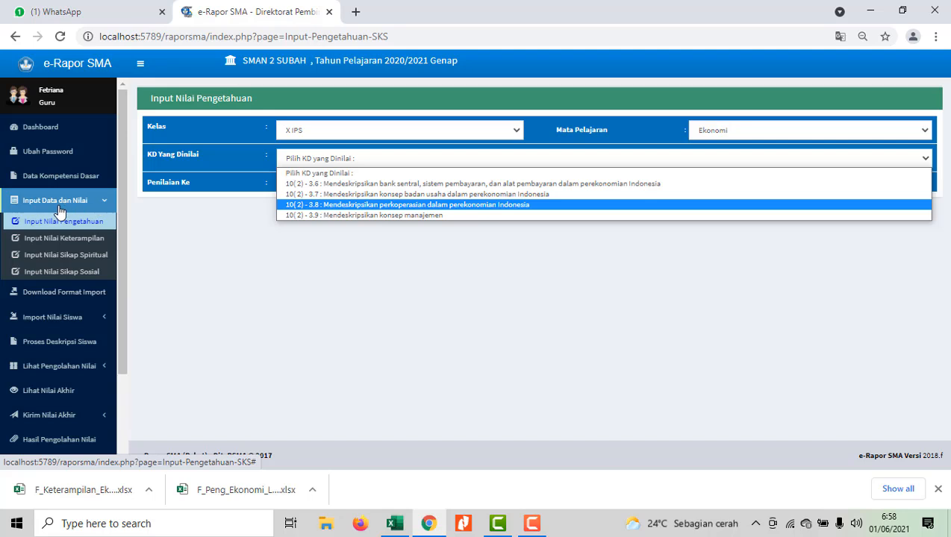
{"action": "left_click", "coordinate": [334, 183]}
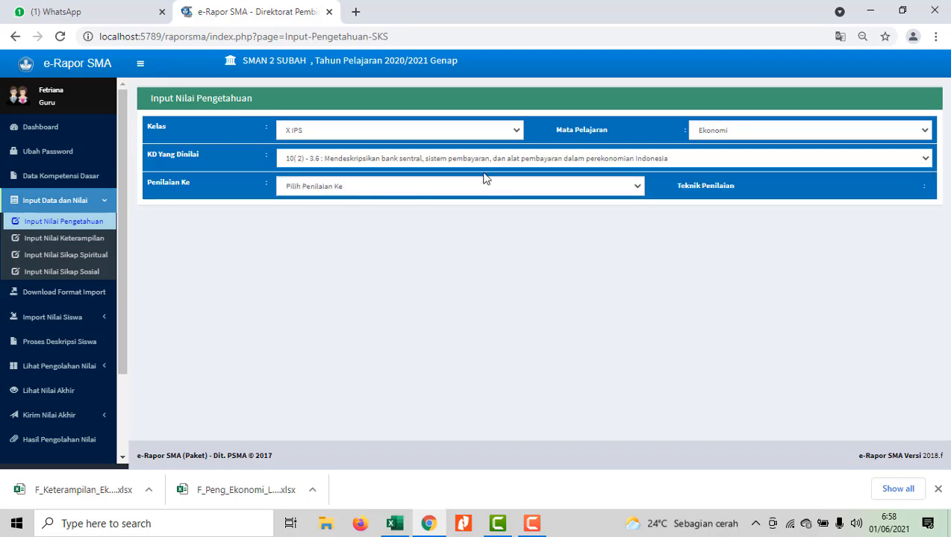
Load Penilaian Ke 2 with the Penugasan technique and examine the P.1(TLS) and P.2(TGS) grade columns for all students.
{"action": "left_click", "coordinate": [427, 189]}
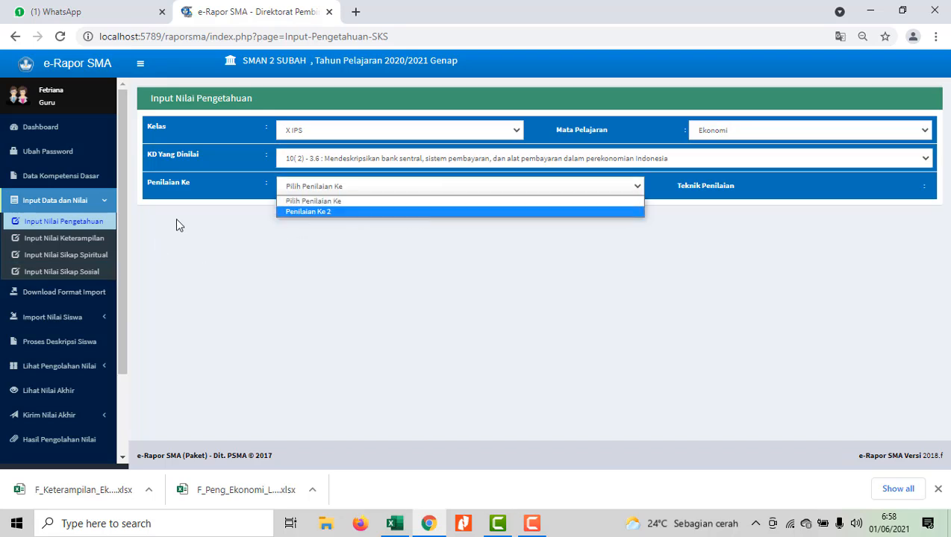
{"action": "left_click", "coordinate": [361, 212]}
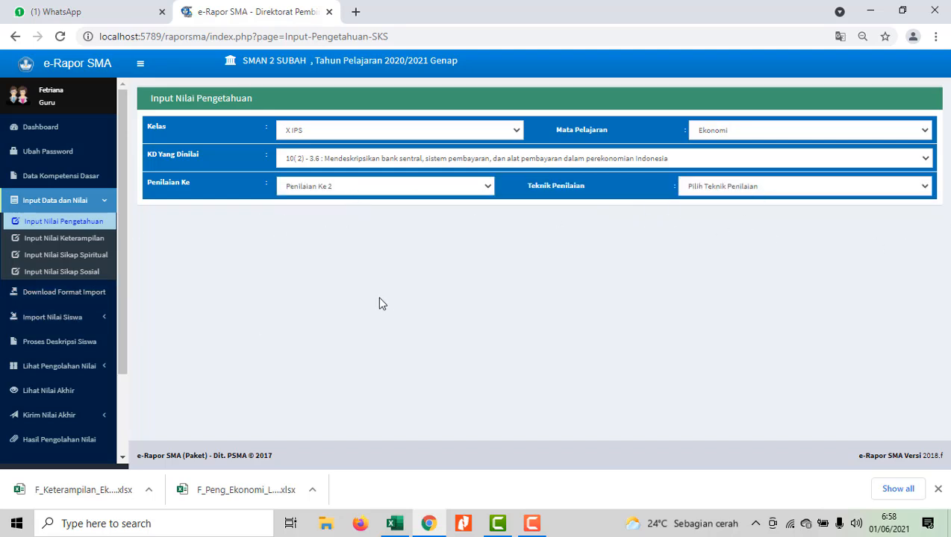
{"action": "left_click", "coordinate": [725, 187]}
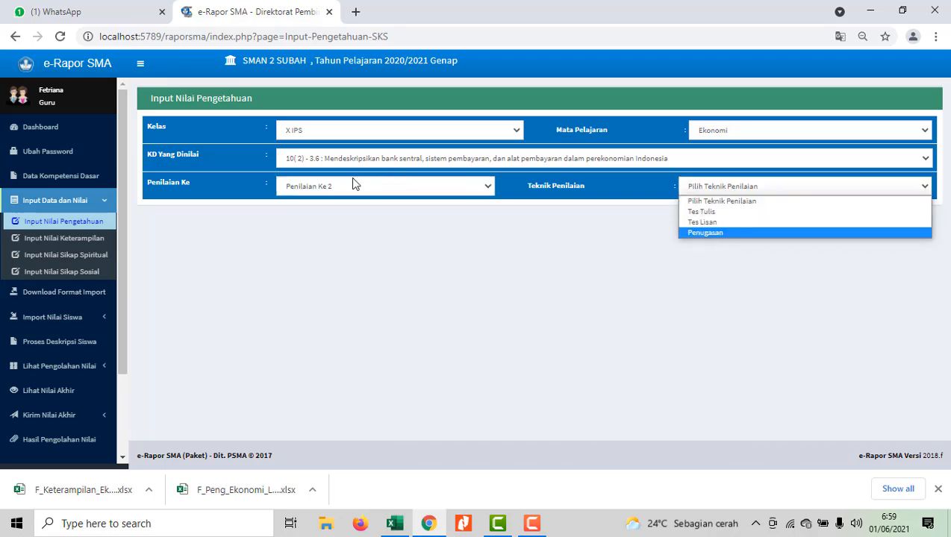
{"action": "left_click", "coordinate": [723, 233]}
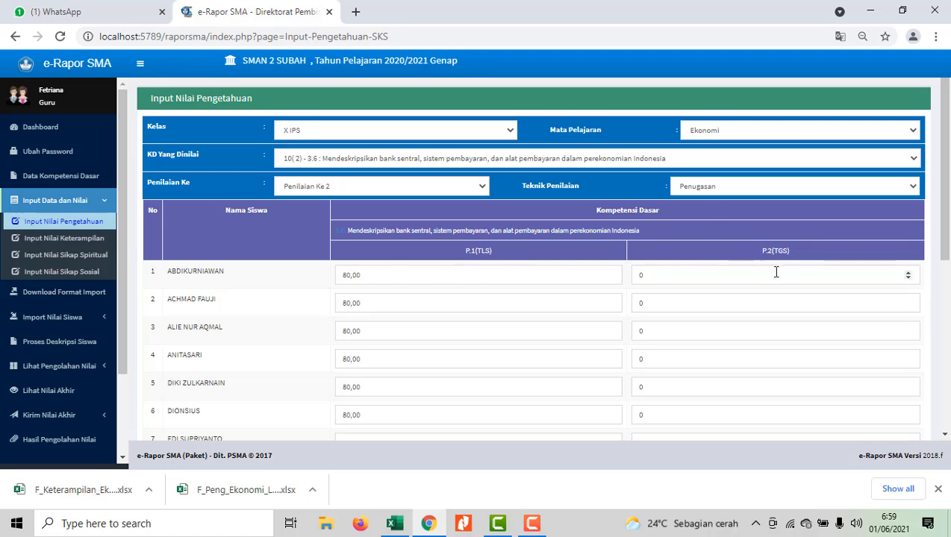
{"action": "right_click", "coordinate": [672, 275]}
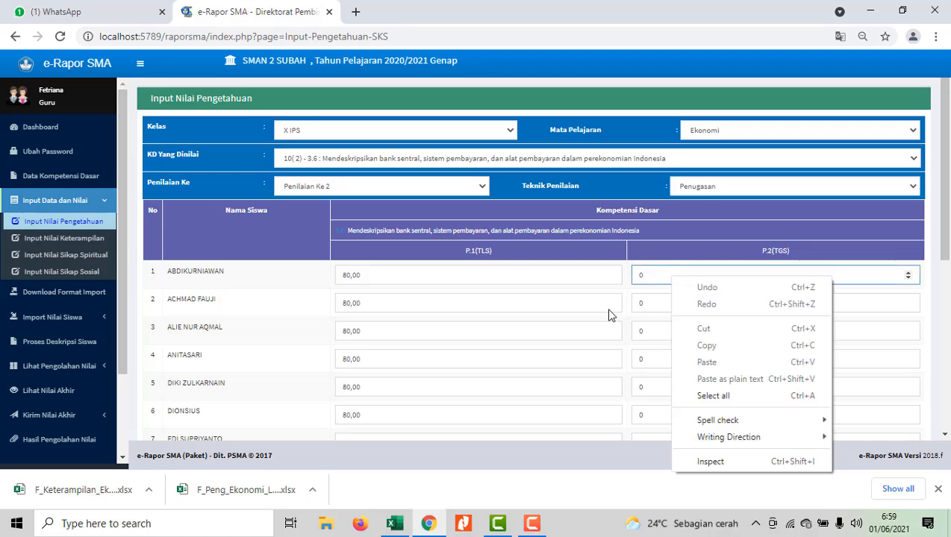
{"action": "left_click", "coordinate": [657, 300]}
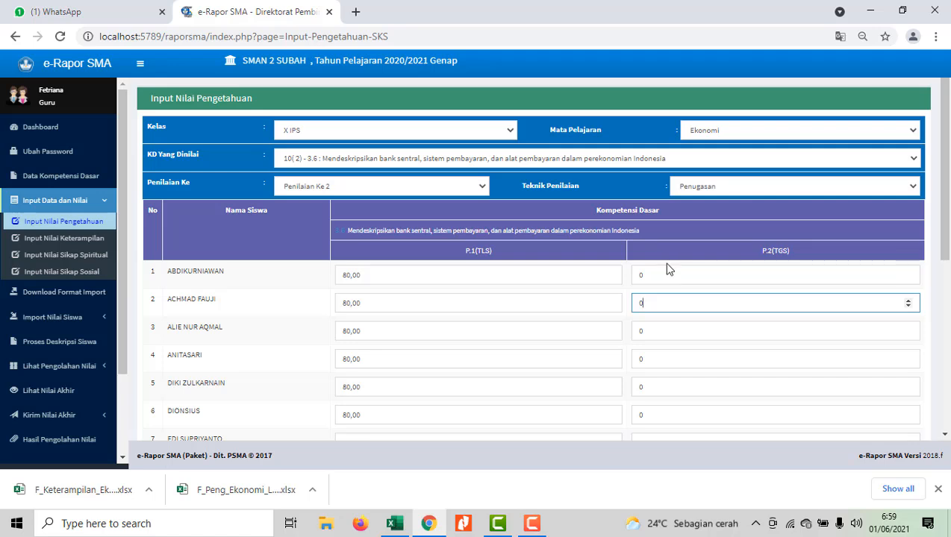
{"action": "scroll", "coordinate": [670, 276], "scroll_direction": "down", "scroll_amount": 5}
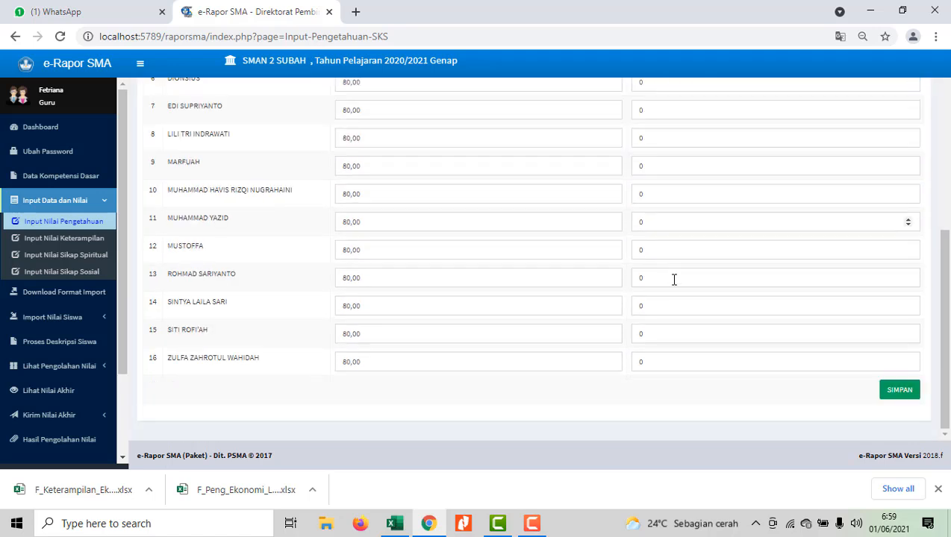
{"action": "scroll", "coordinate": [501, 274], "scroll_direction": "up", "scroll_amount": 3}
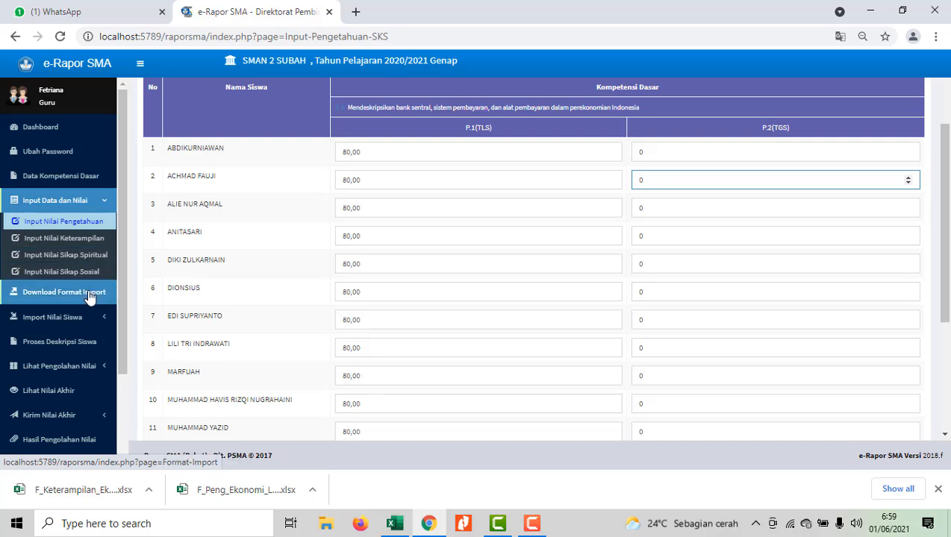
Open the Proses Deskripsi Siswa page and load the descriptions for X IPS, Ekonomi, Umum/Tanpa Sub Bidang, Semester 2.
{"action": "left_click", "coordinate": [55, 346]}
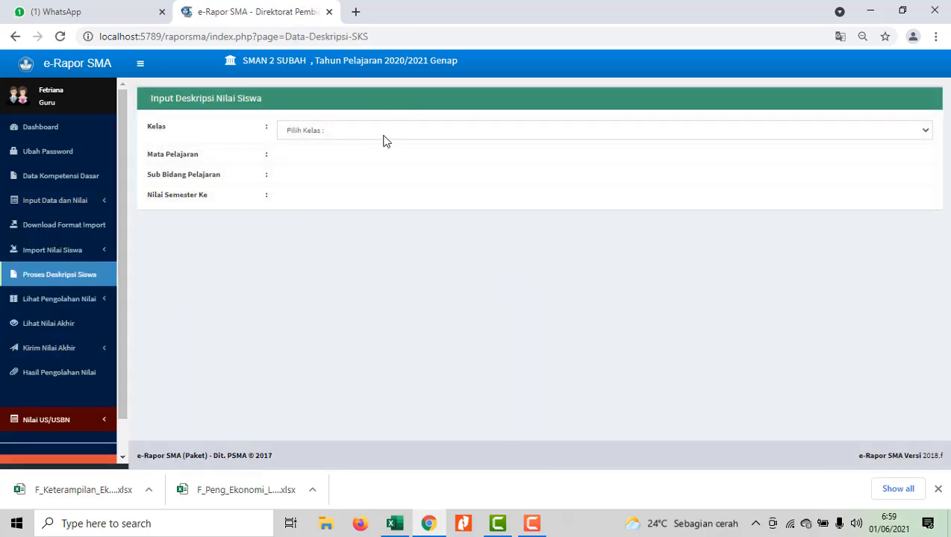
{"action": "left_click", "coordinate": [383, 141]}
{"action": "left_click", "coordinate": [355, 200]}
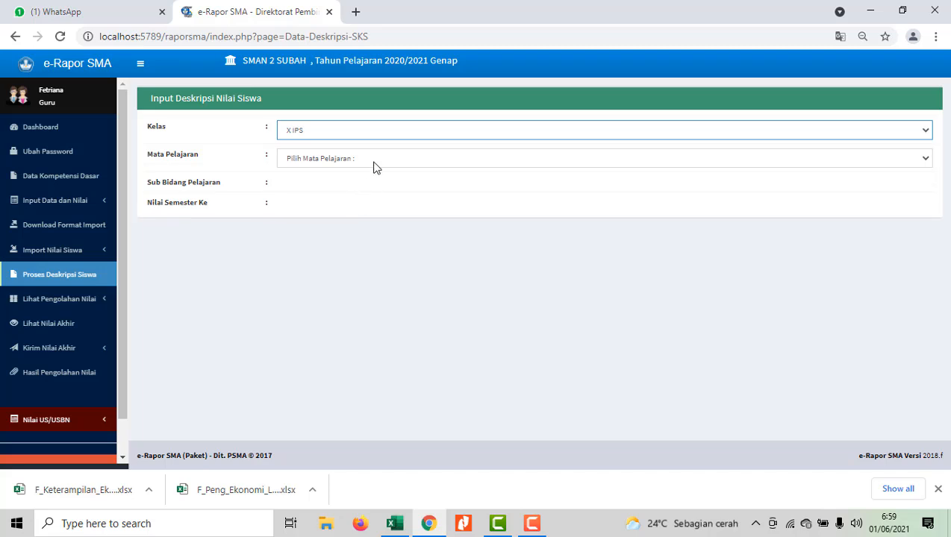
{"action": "left_click", "coordinate": [376, 162]}
{"action": "left_click", "coordinate": [363, 187]}
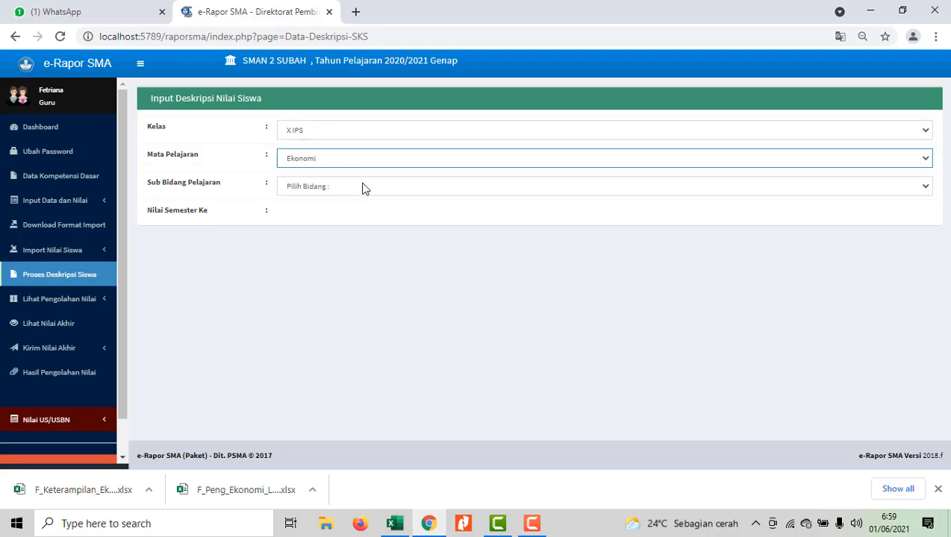
{"action": "left_click", "coordinate": [365, 187]}
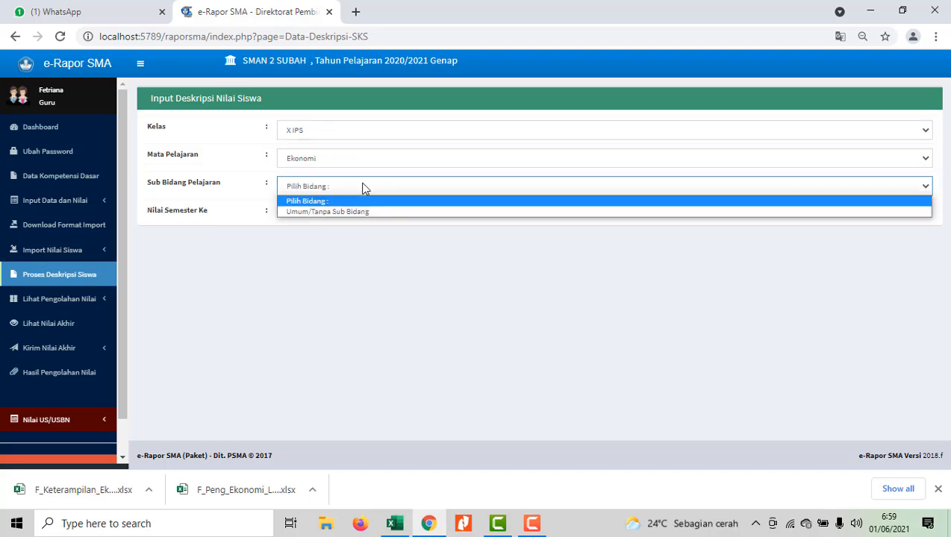
{"action": "left_click", "coordinate": [307, 212]}
{"action": "left_click", "coordinate": [303, 215]}
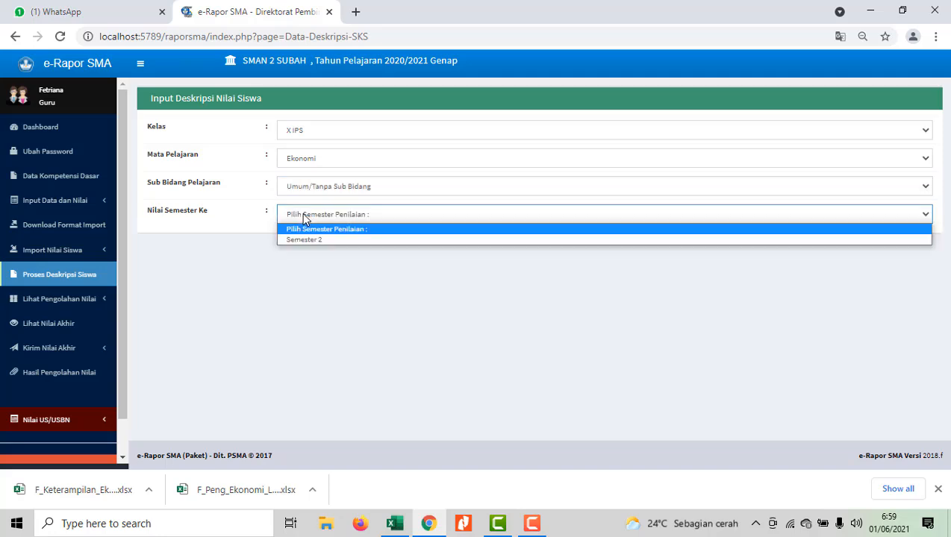
{"action": "left_click", "coordinate": [302, 239]}
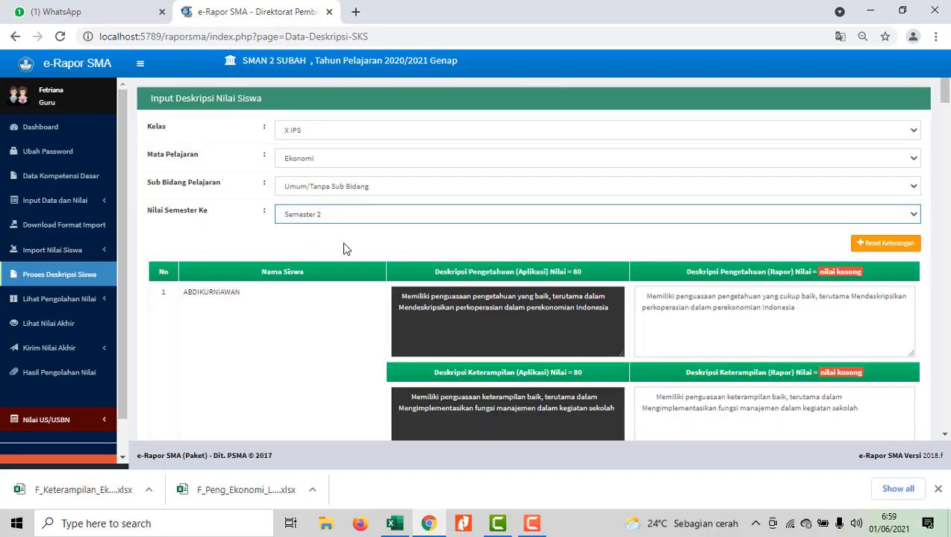
Review the knowledge and skill descriptions of all X IPS Ekonomi students and save them.
{"action": "scroll", "coordinate": [347, 258], "scroll_direction": "down", "scroll_amount": 5}
{"action": "scroll", "coordinate": [347, 261], "scroll_direction": "down", "scroll_amount": 6}
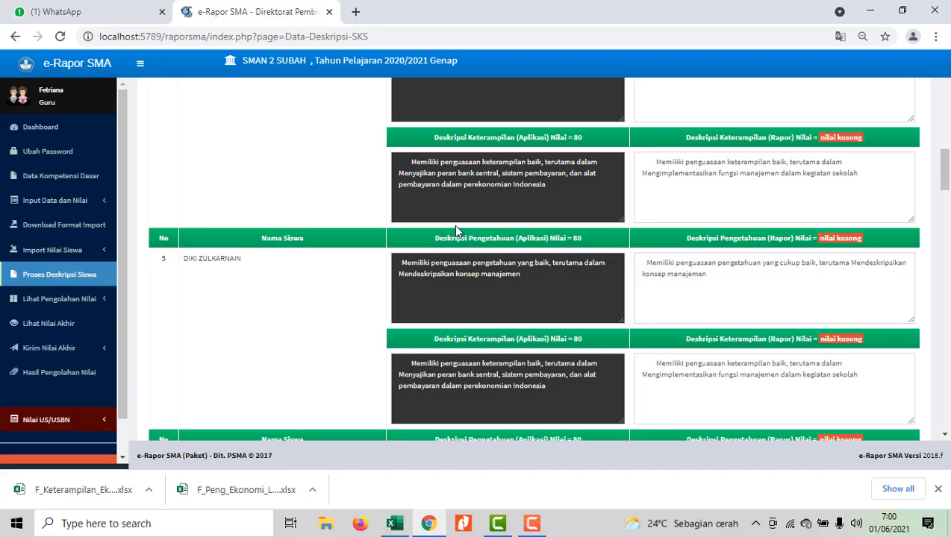
{"action": "scroll", "coordinate": [459, 254], "scroll_direction": "down", "scroll_amount": 3}
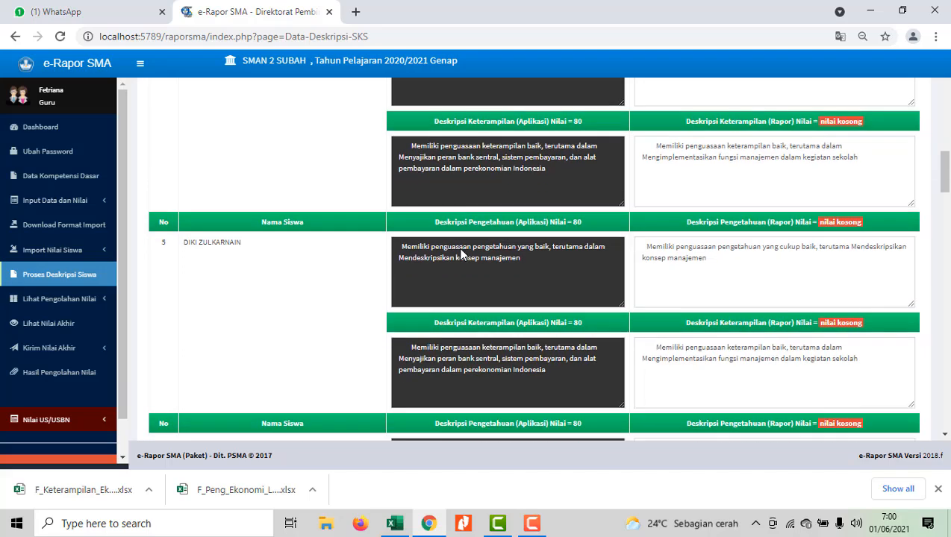
{"action": "scroll", "coordinate": [463, 256], "scroll_direction": "down", "scroll_amount": 20}
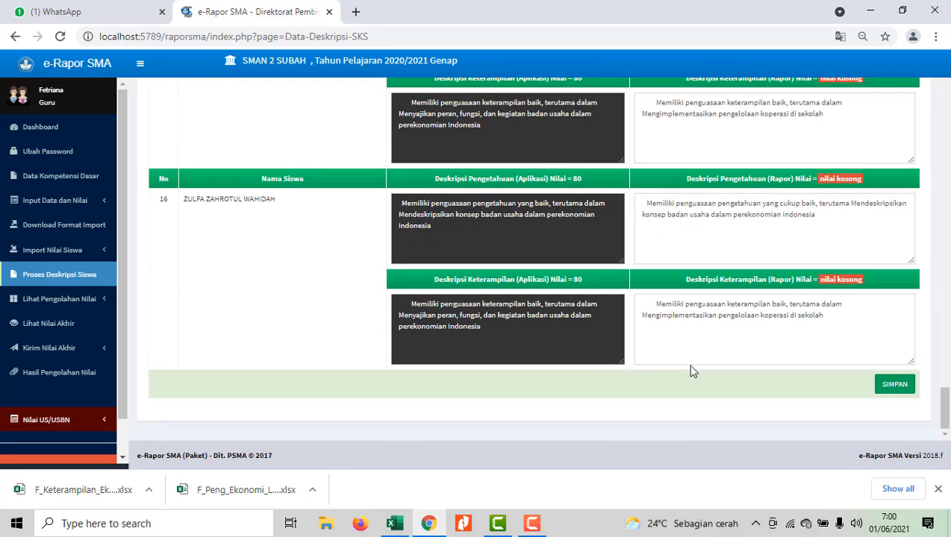
{"action": "left_click", "coordinate": [905, 387]}
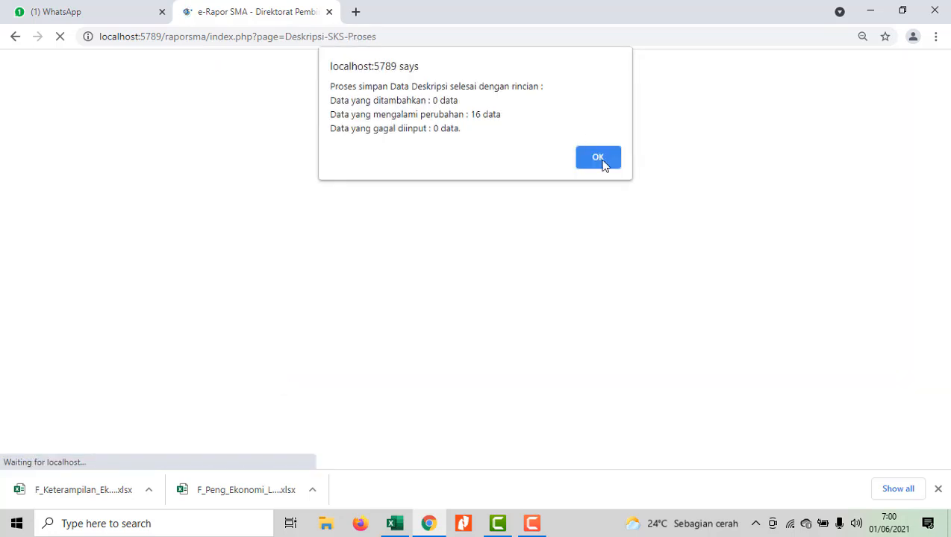
{"action": "left_click", "coordinate": [600, 160]}
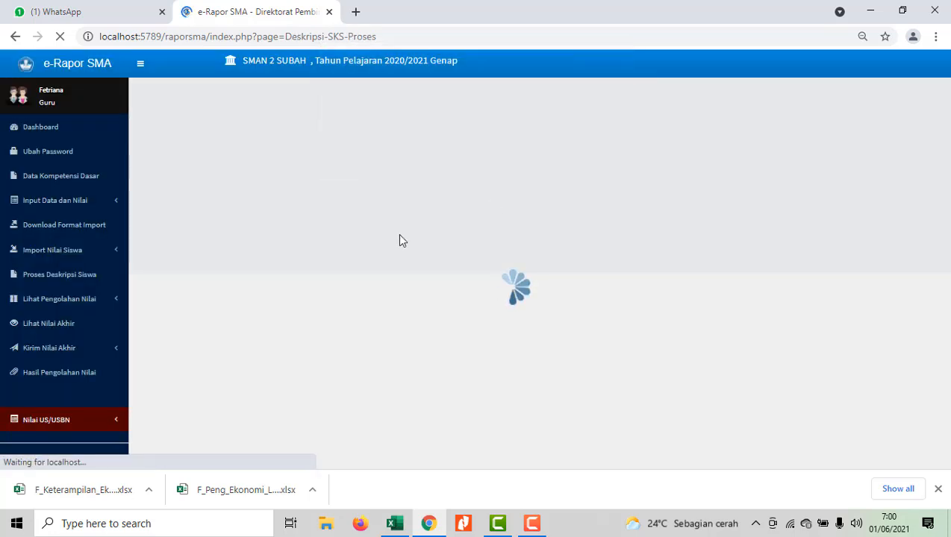
Open the Status Penilaian overview to check the assessment status per class, and look at the available Kirim Nilai Akhir options.
{"action": "left_click", "coordinate": [116, 305]}
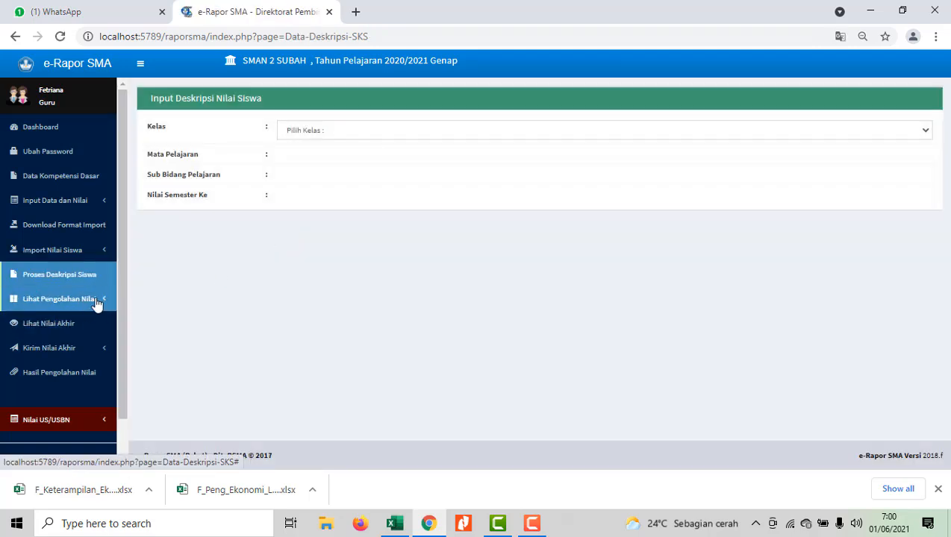
{"action": "left_click", "coordinate": [97, 300]}
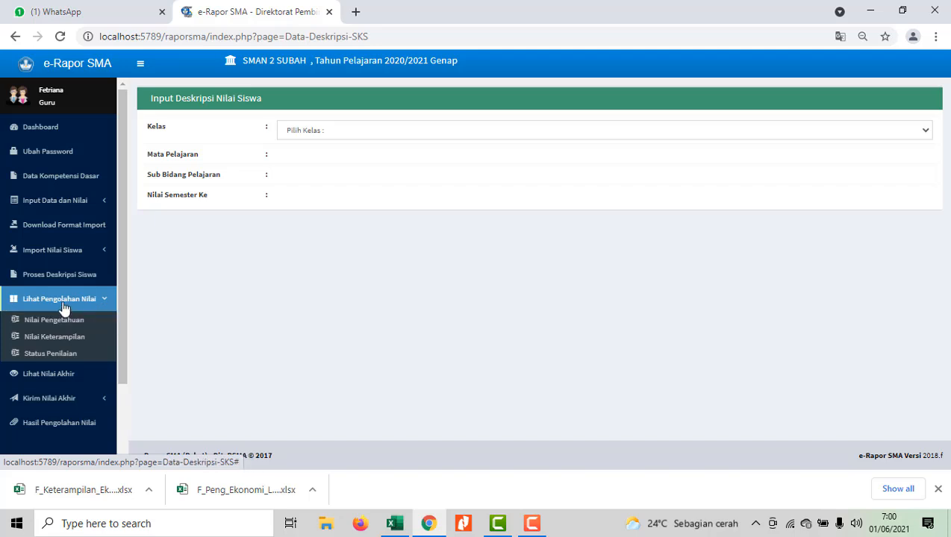
{"action": "left_click", "coordinate": [72, 353]}
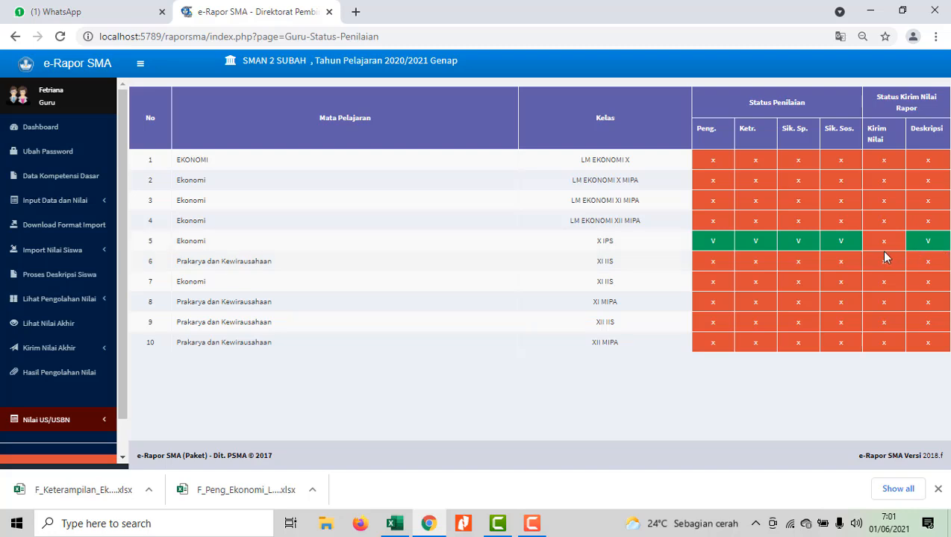
{"action": "left_click", "coordinate": [82, 354]}
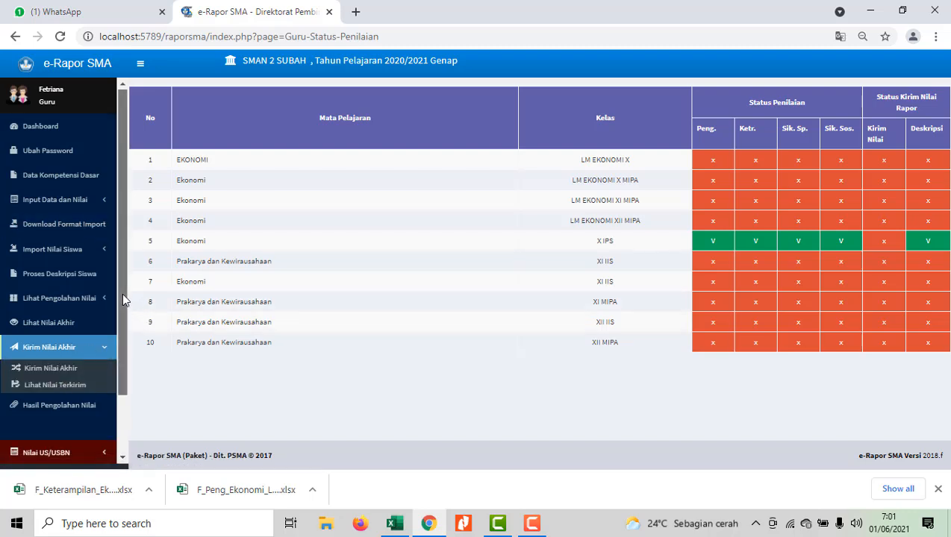
{"action": "left_click_drag", "start_coordinate": [124, 298], "coordinate": [136, 384]}
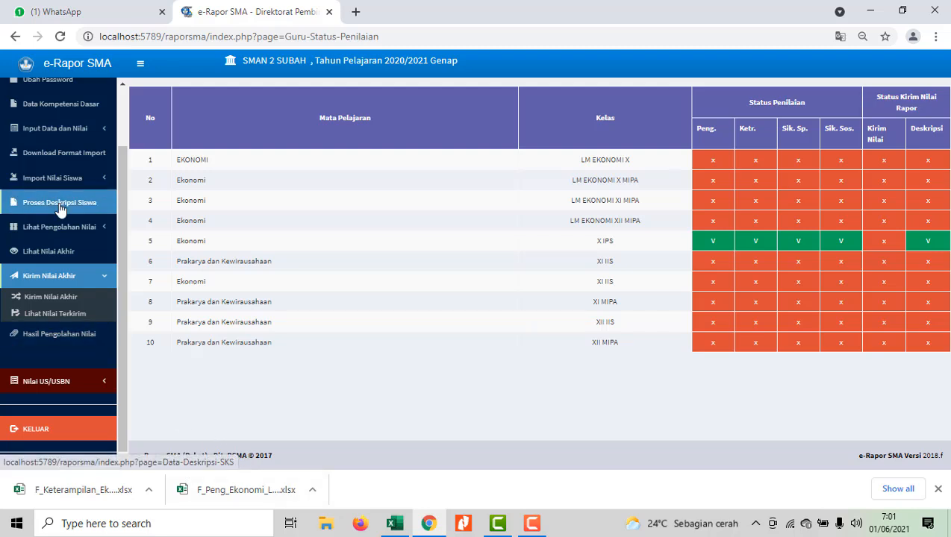
{"action": "left_click", "coordinate": [533, 524]}
{"action": "right_click", "coordinate": [539, 528]}
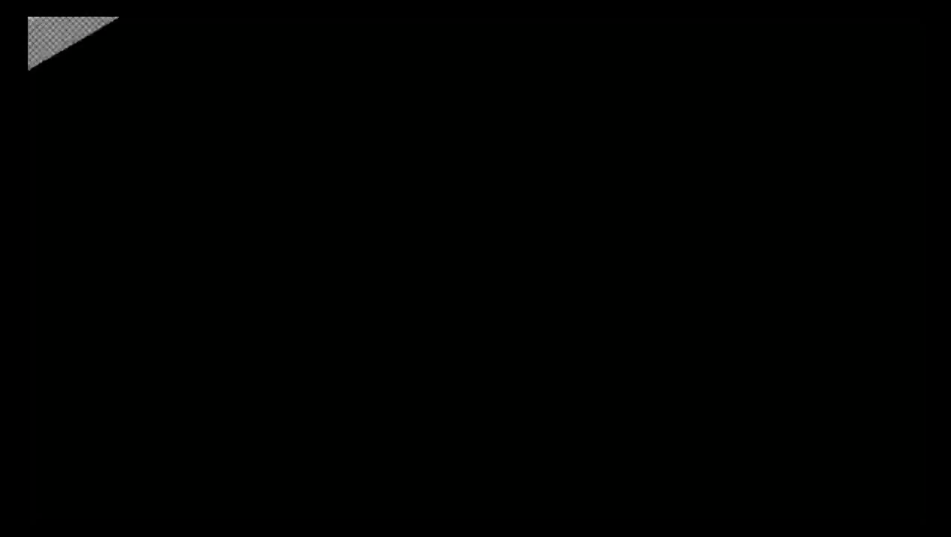